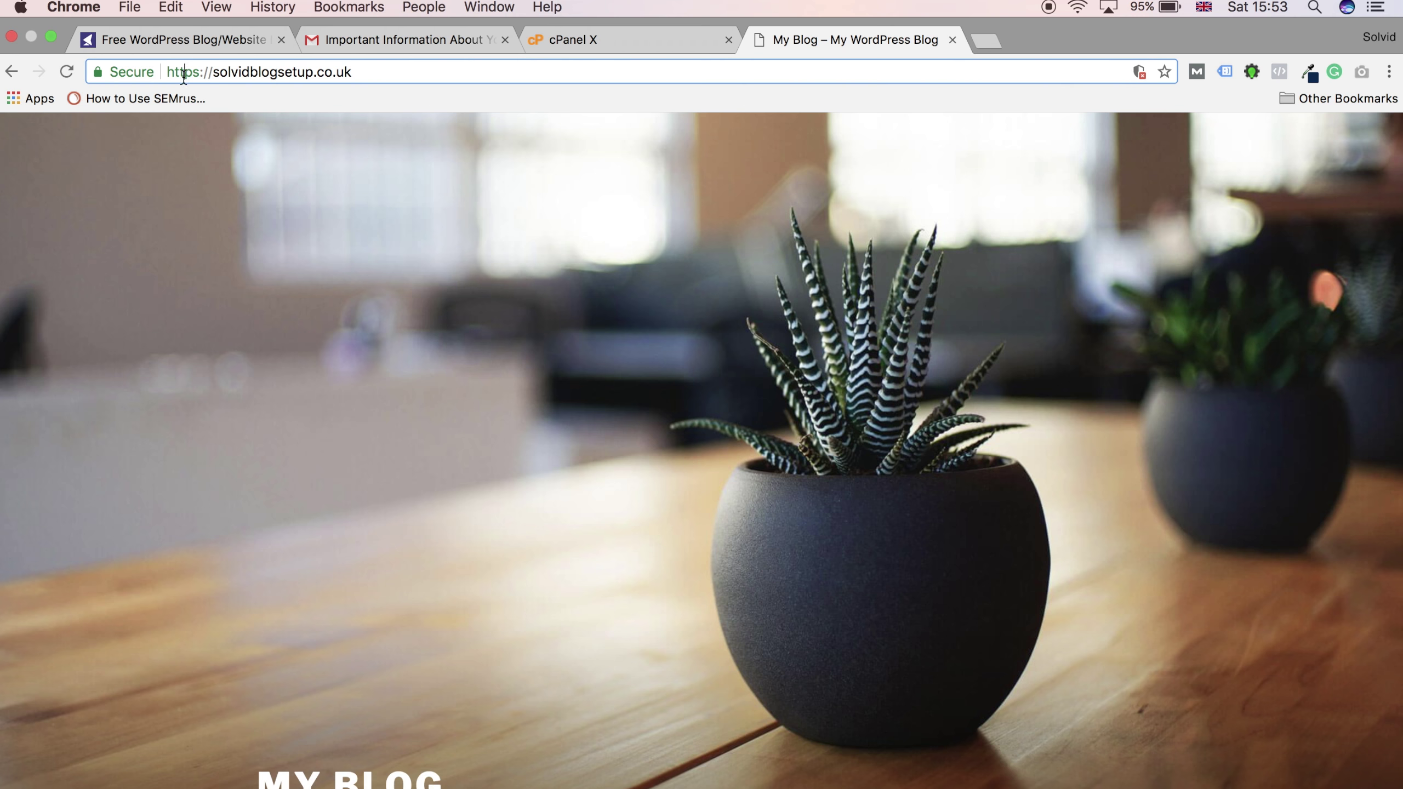
# Step: Look over the blog's front page, log in to its WordPress admin, and open the dashboard
pyautogui.click(408, 233)
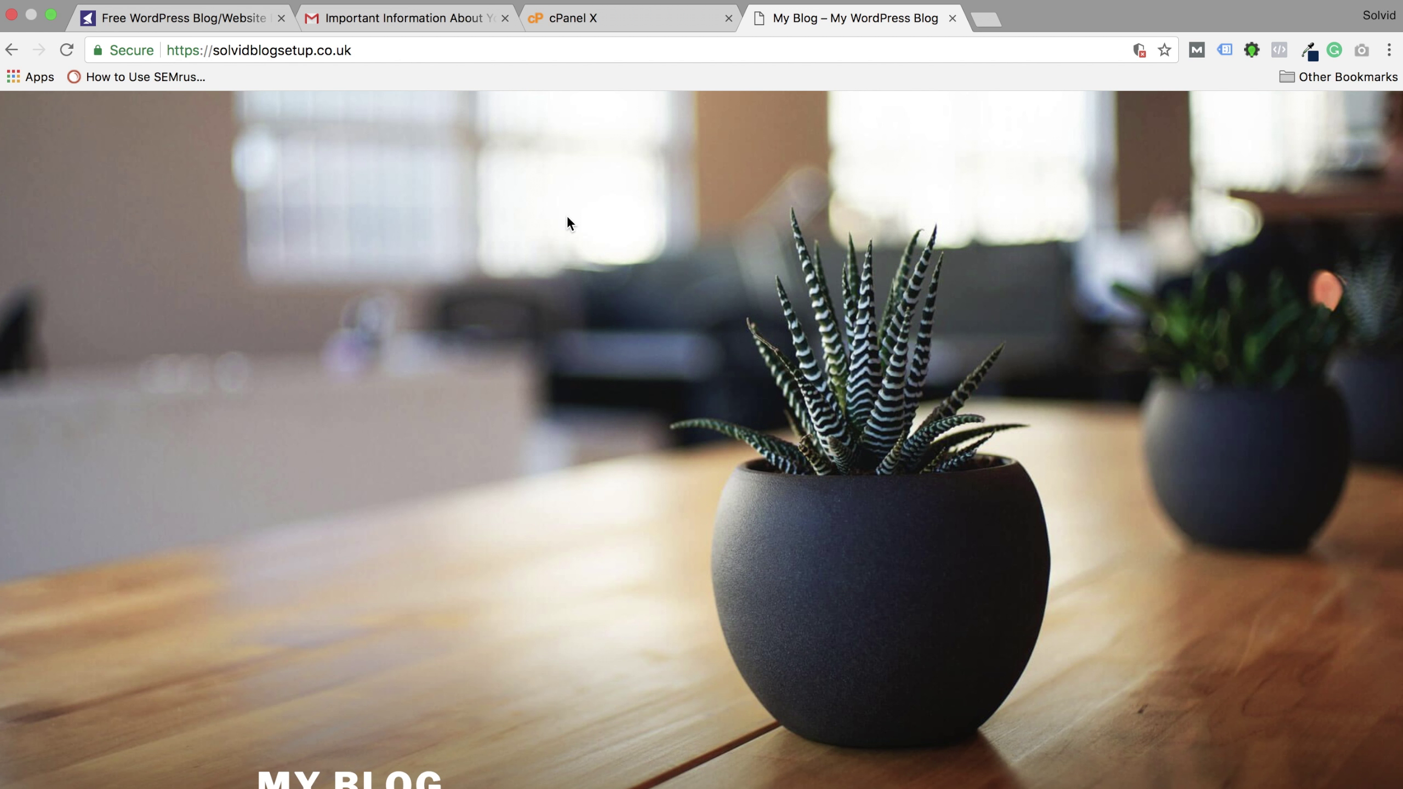
pyautogui.scroll(-5, 569, 219)
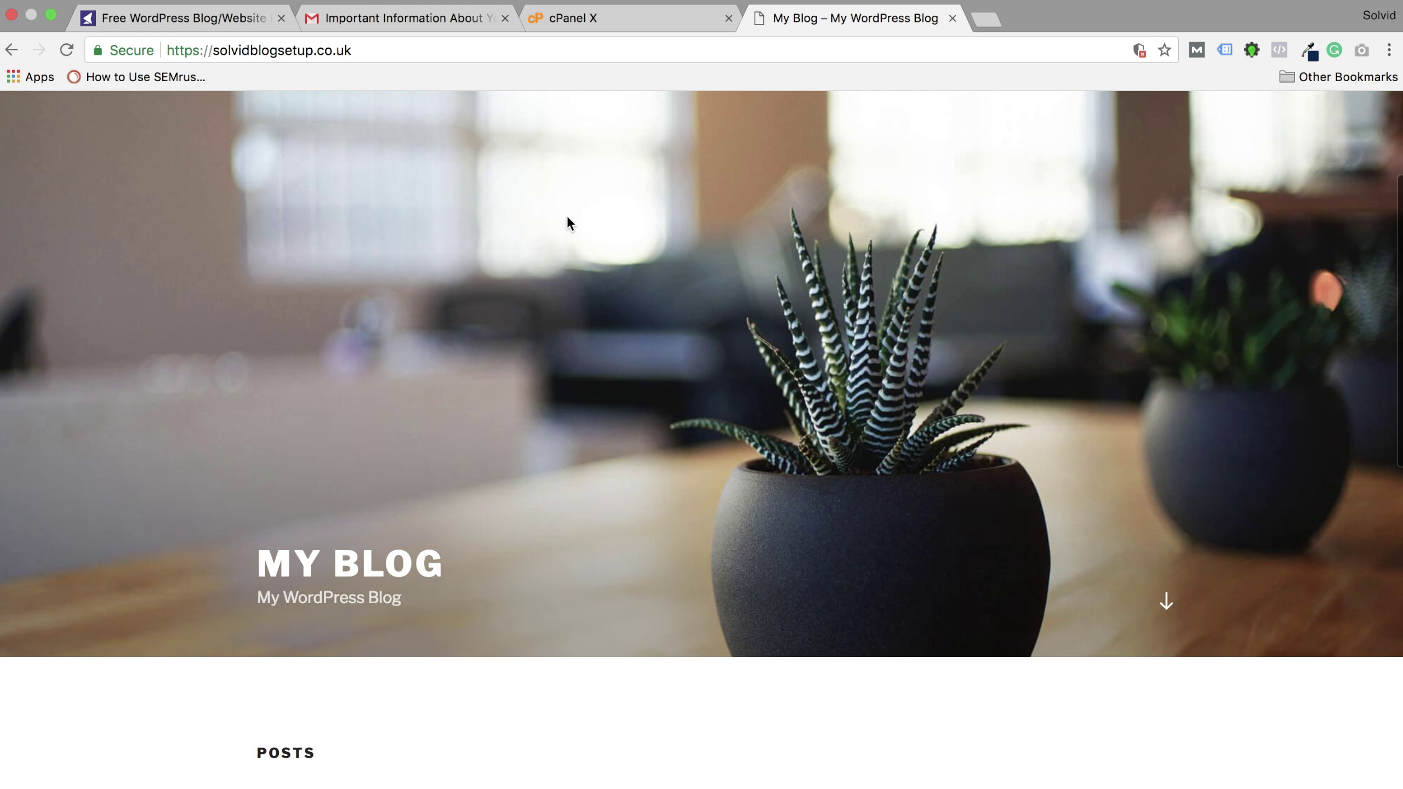
pyautogui.scroll(-6, 569, 219)
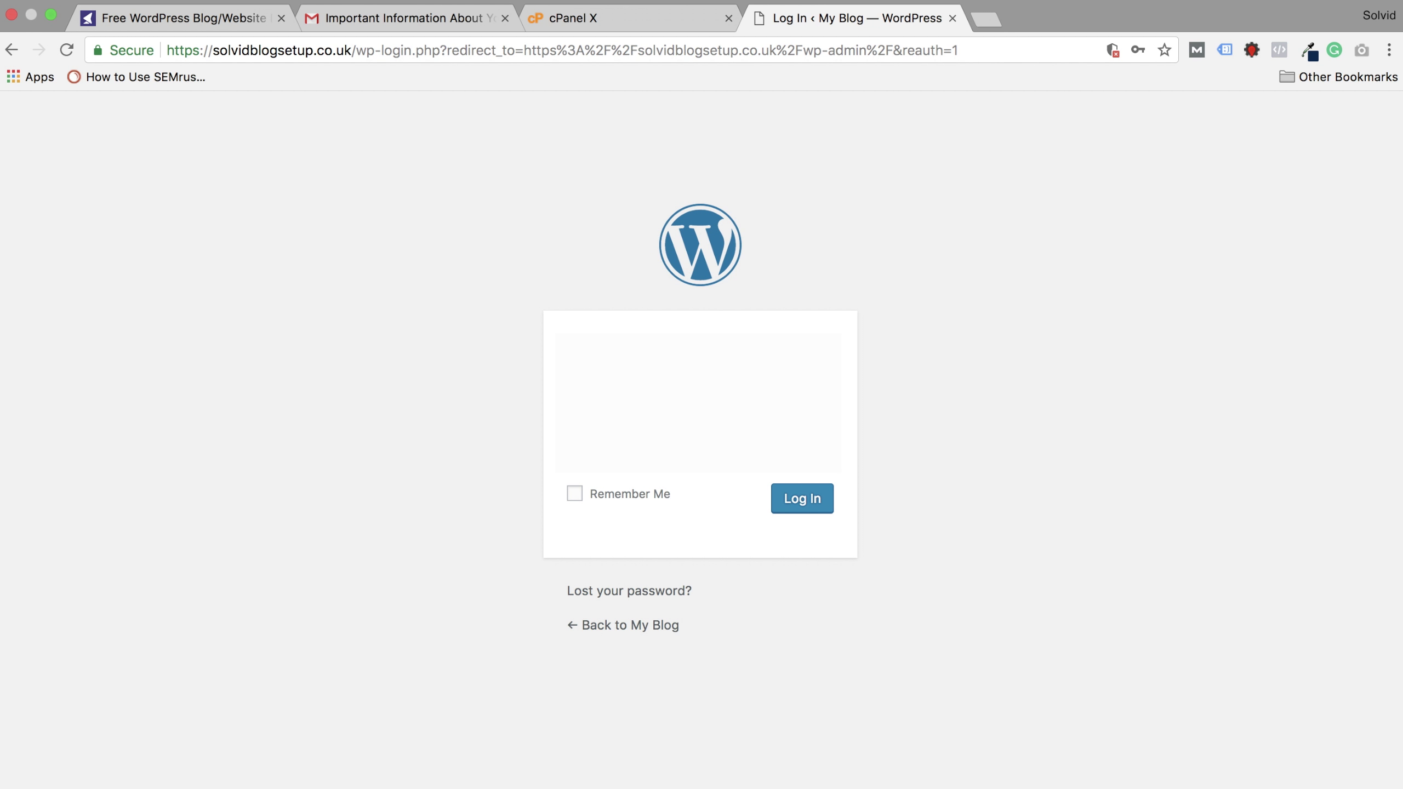
pyautogui.press('Return')
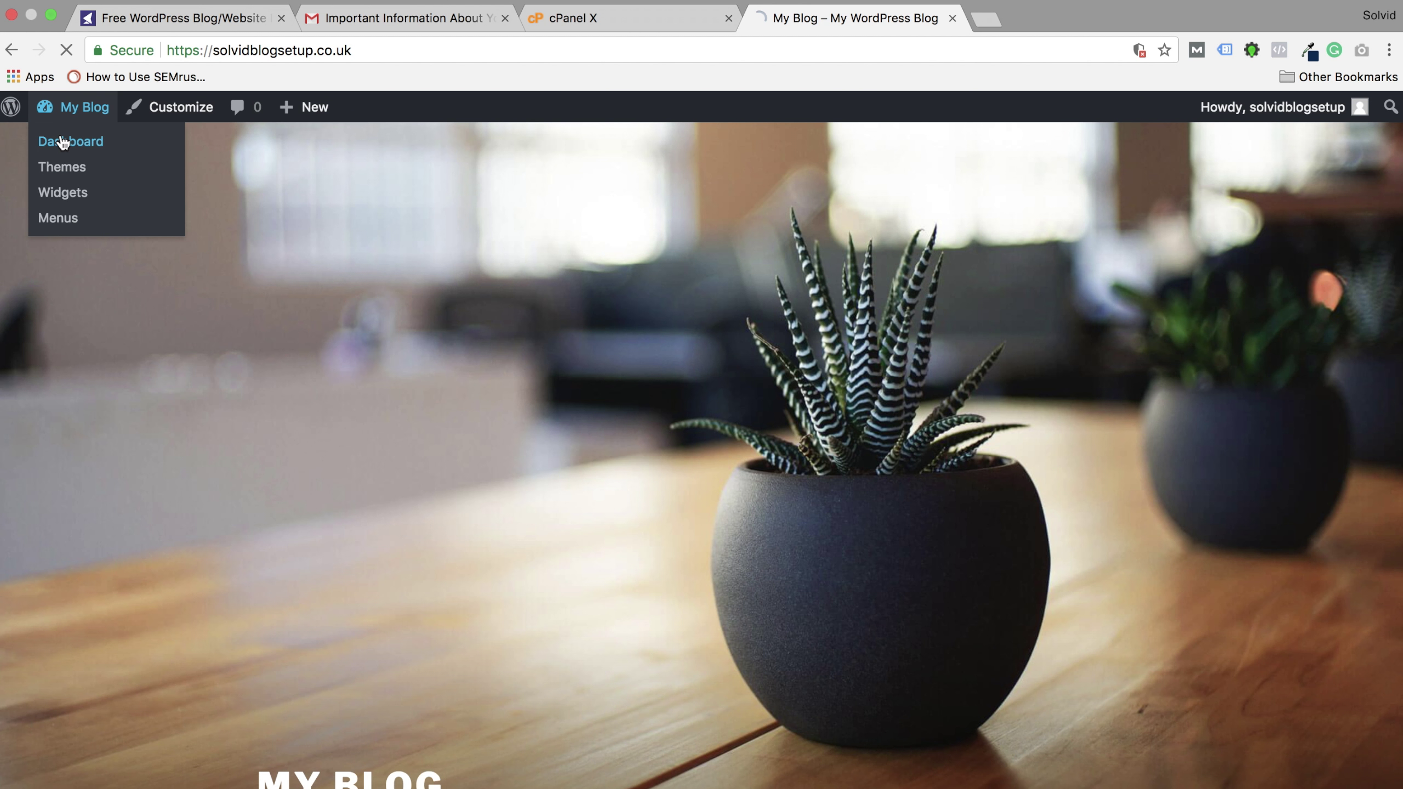
pyautogui.click(62, 141)
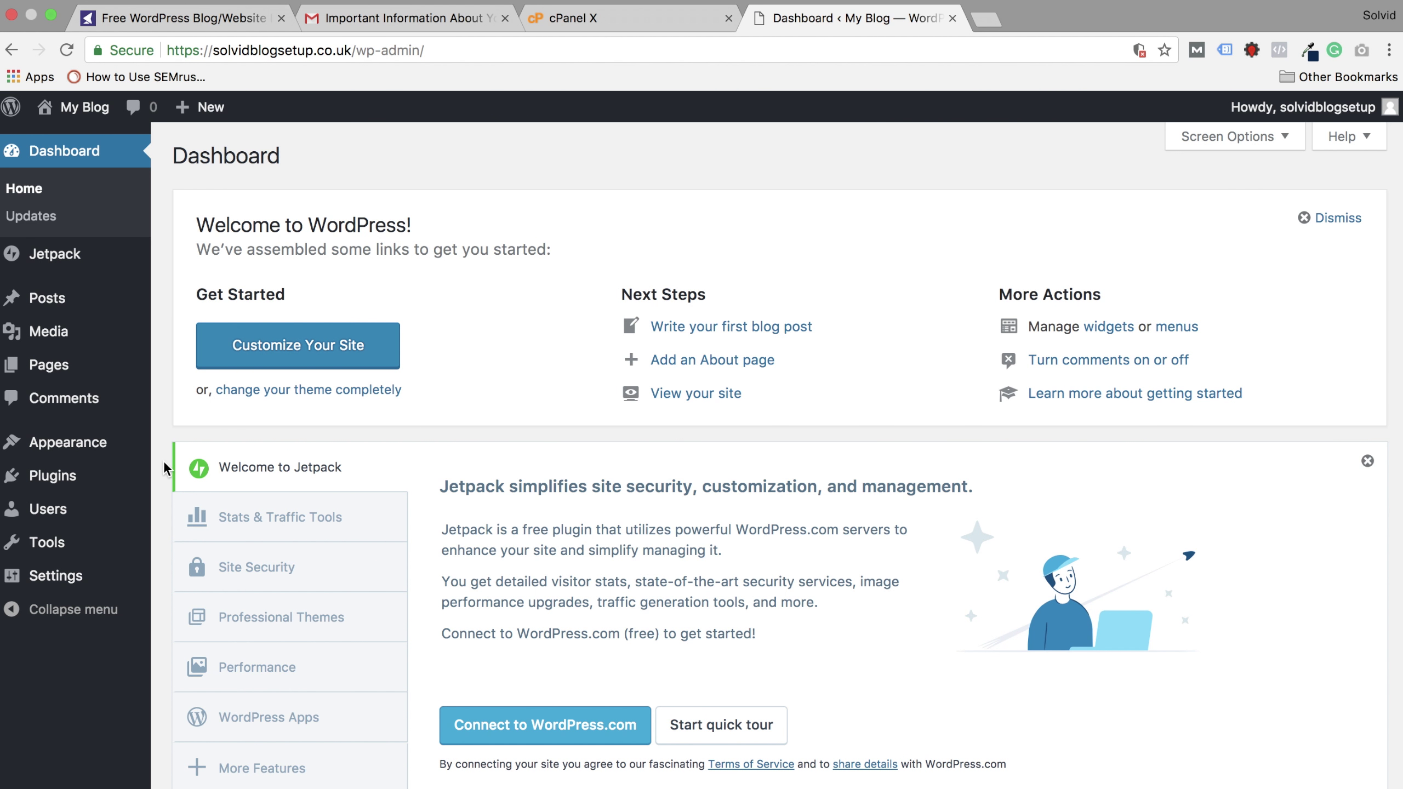
# Step: Dismiss the WordPress welcome panel and the Jetpack introduction panel from the dashboard
pyautogui.click(1340, 218)
pyautogui.click(1367, 198)
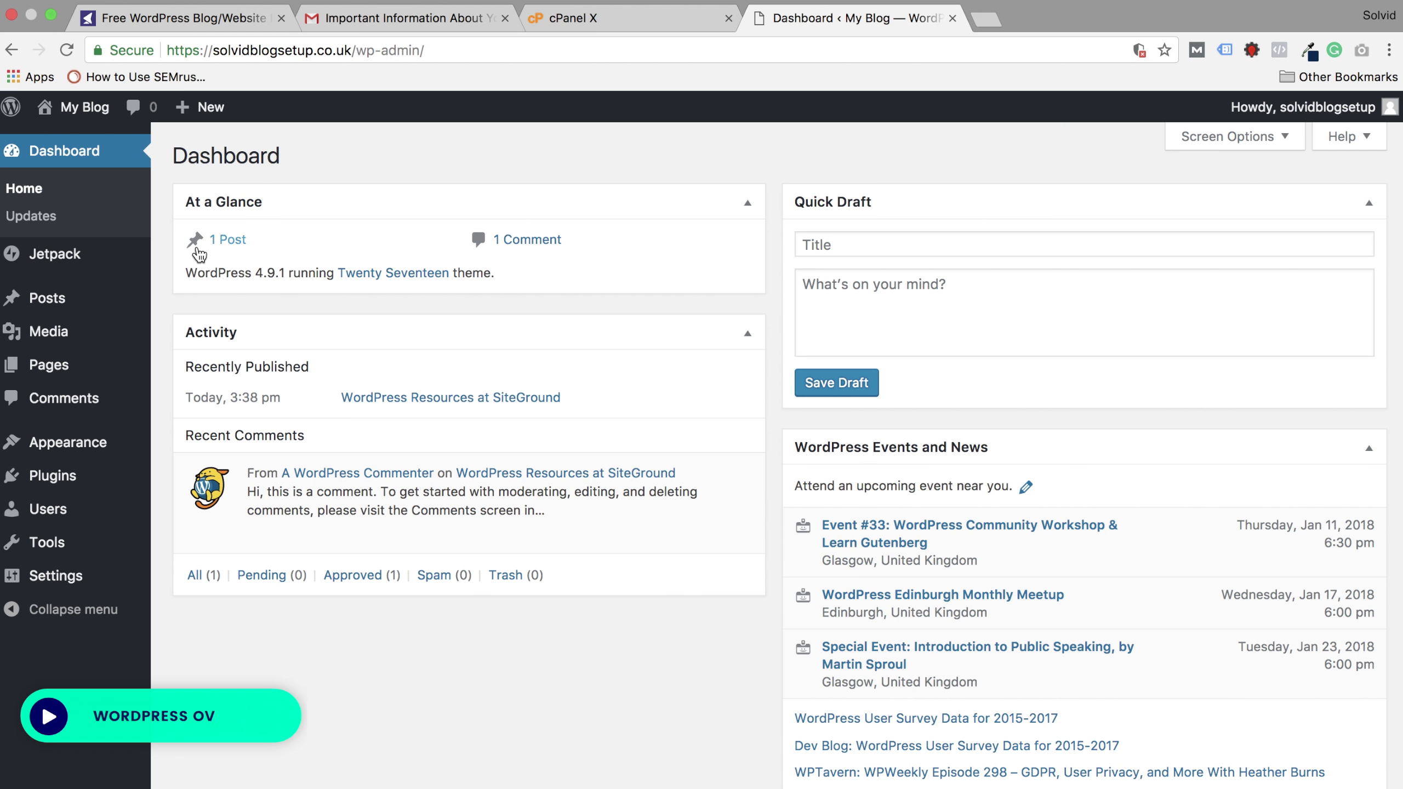
# Step: Review the dashboard's activity overview, check the WordPress Updates page, and return to the dashboard home
pyautogui.moveTo(619, 499)
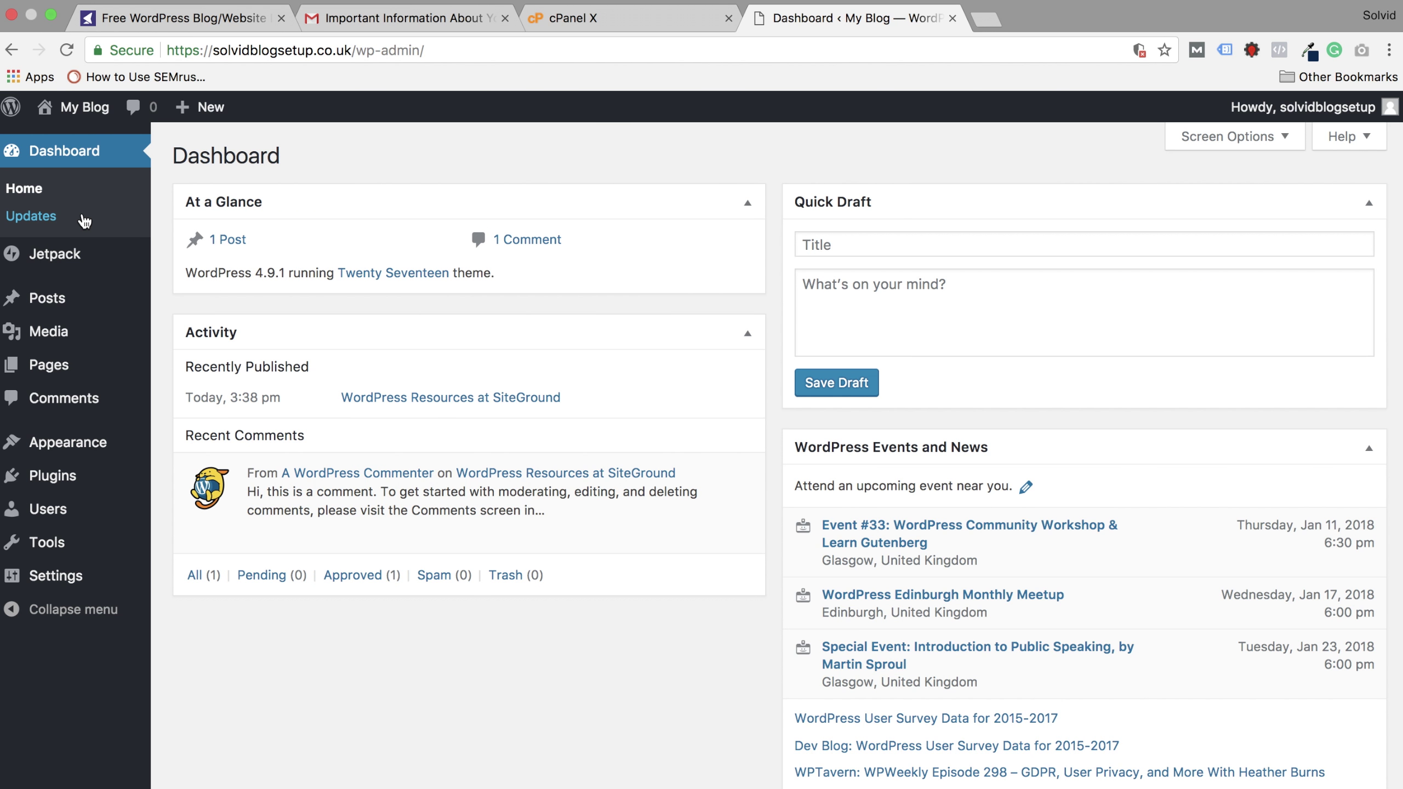
pyautogui.click(84, 220)
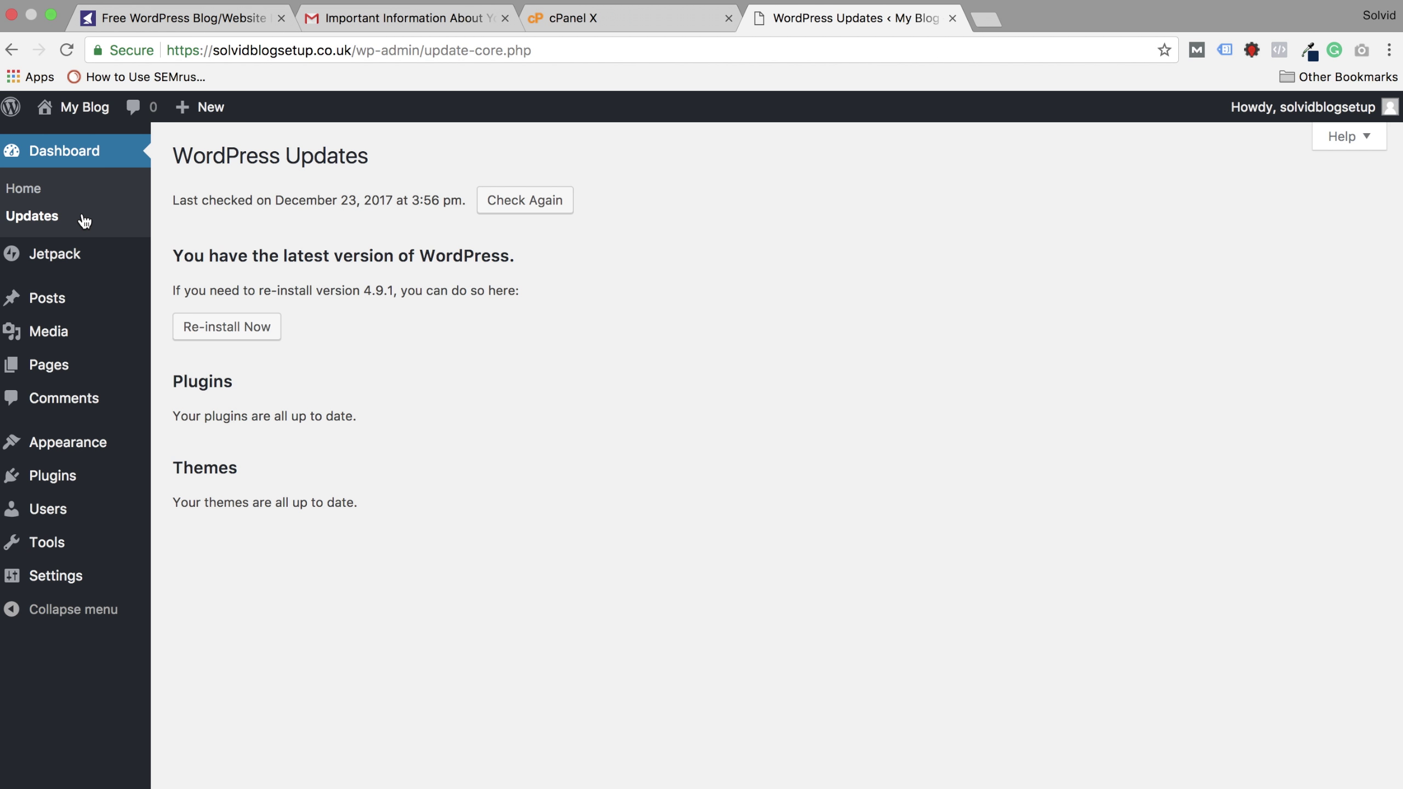
pyautogui.click(46, 191)
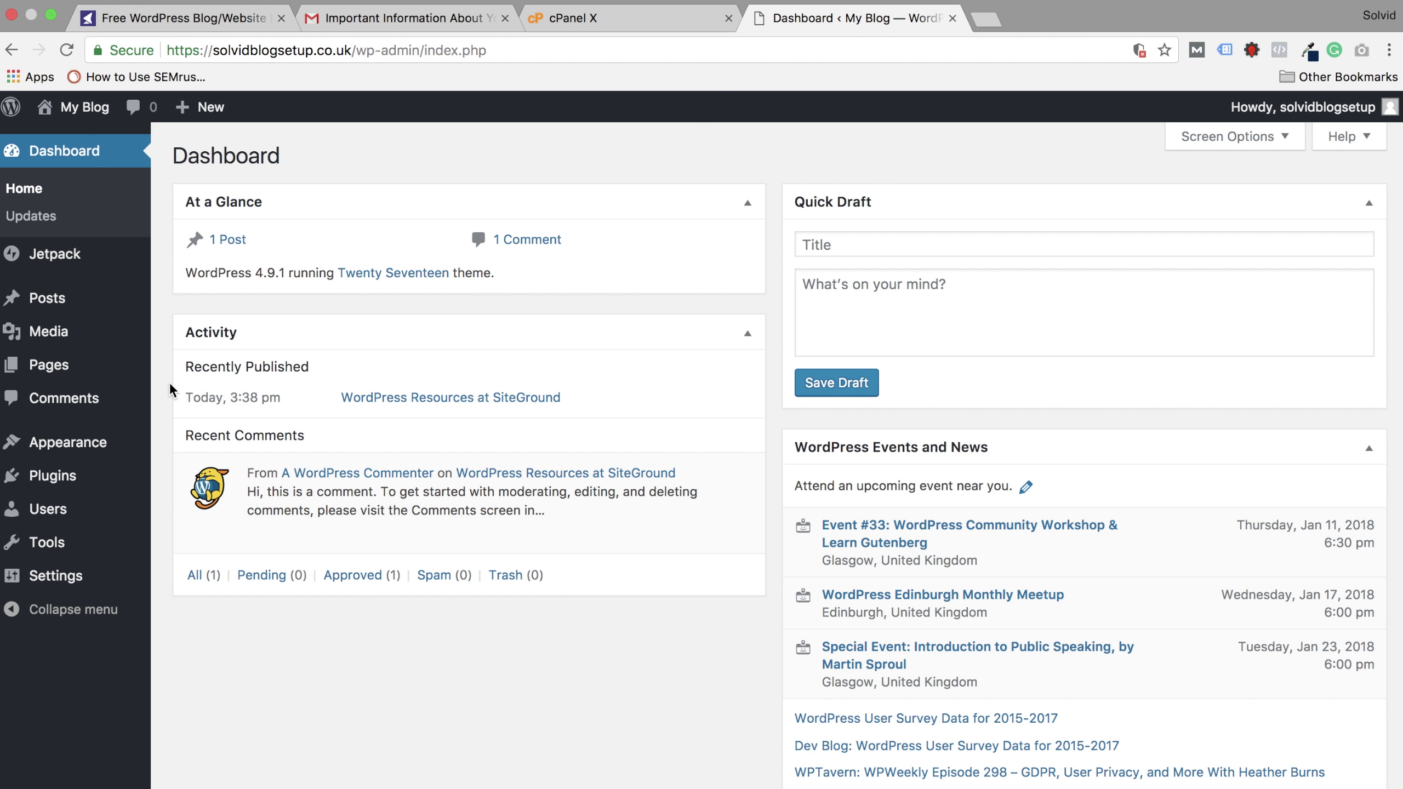
# Step: Deactivate Jetpack by WordPress.com and apply the bulk Deactivate action to all installed plugins
pyautogui.click(53, 476)
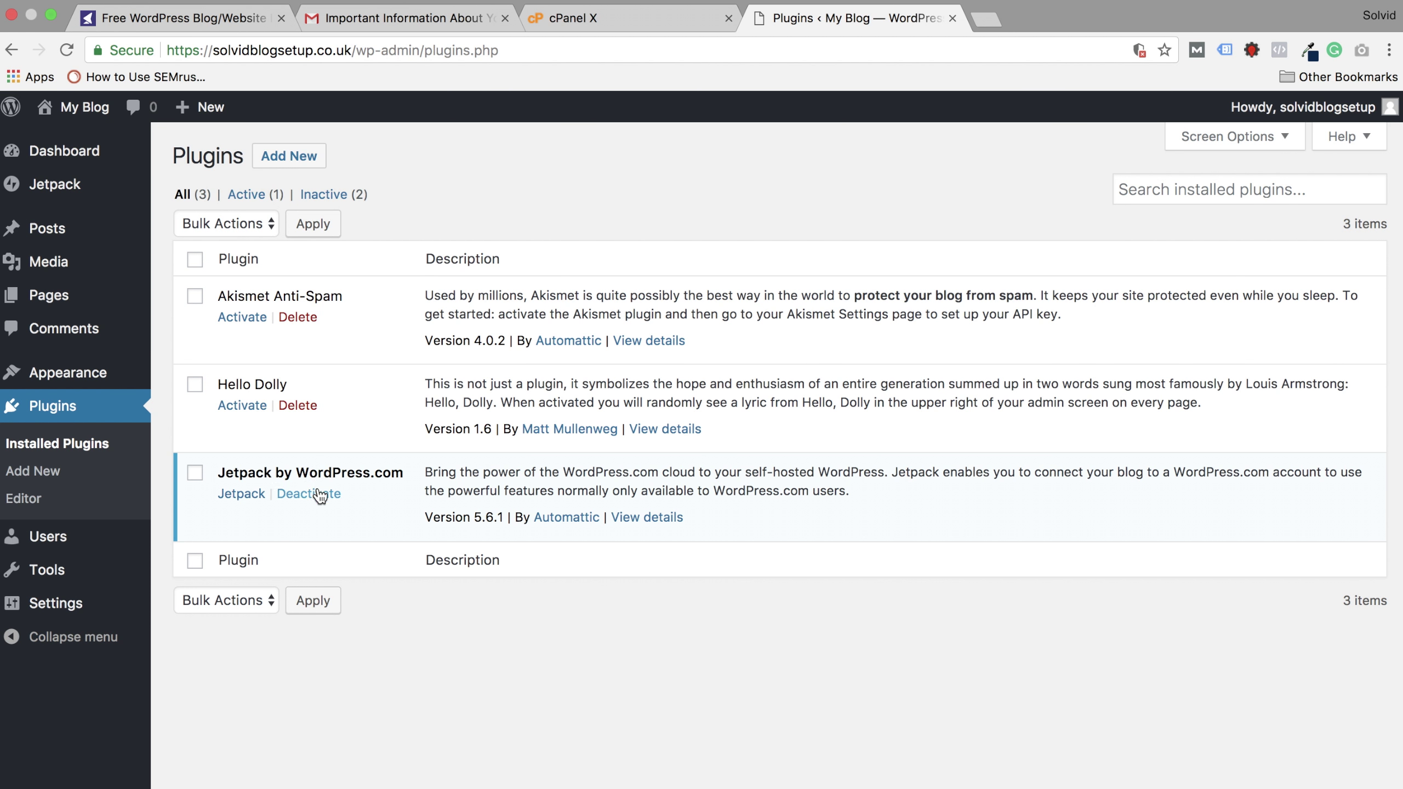
pyautogui.click(319, 494)
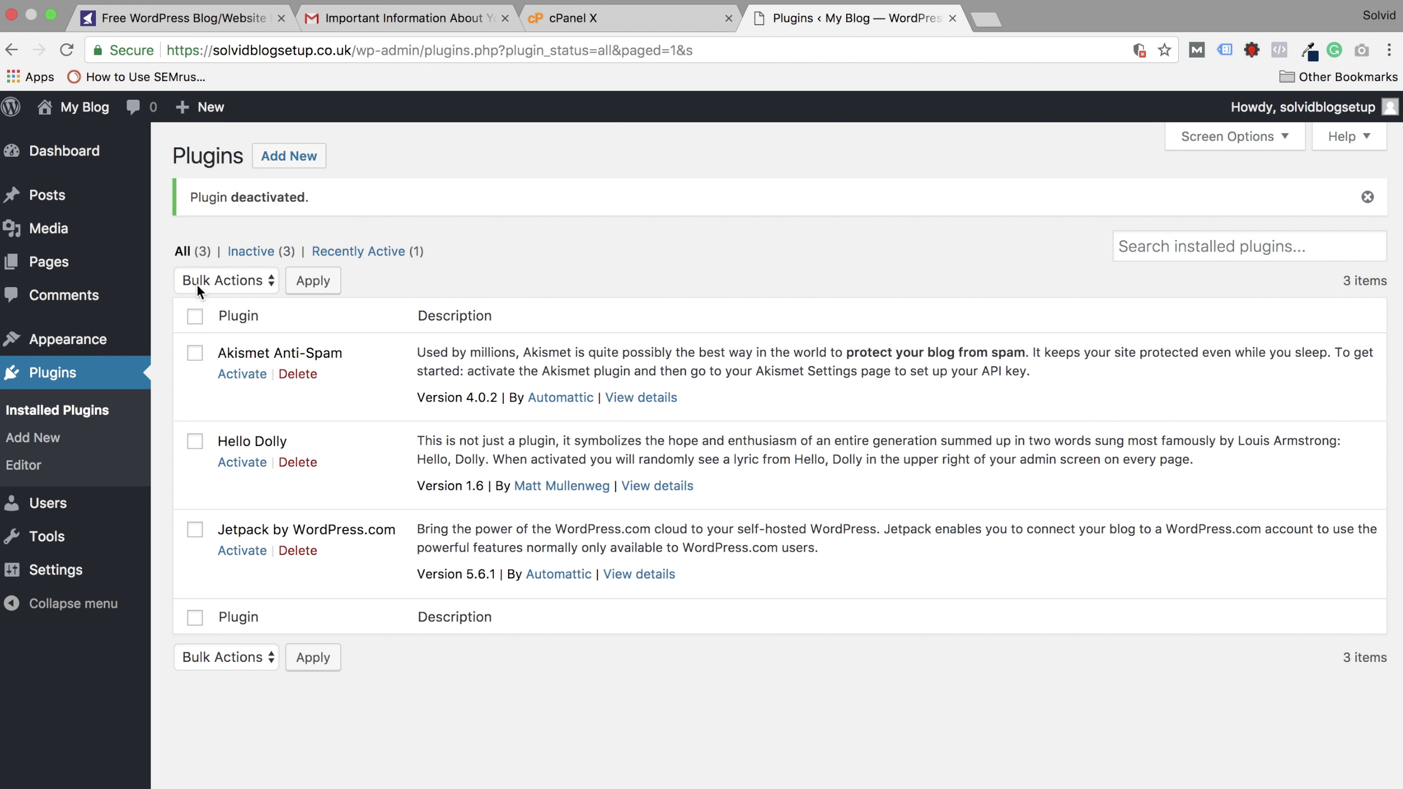
pyautogui.click(196, 318)
pyautogui.click(240, 283)
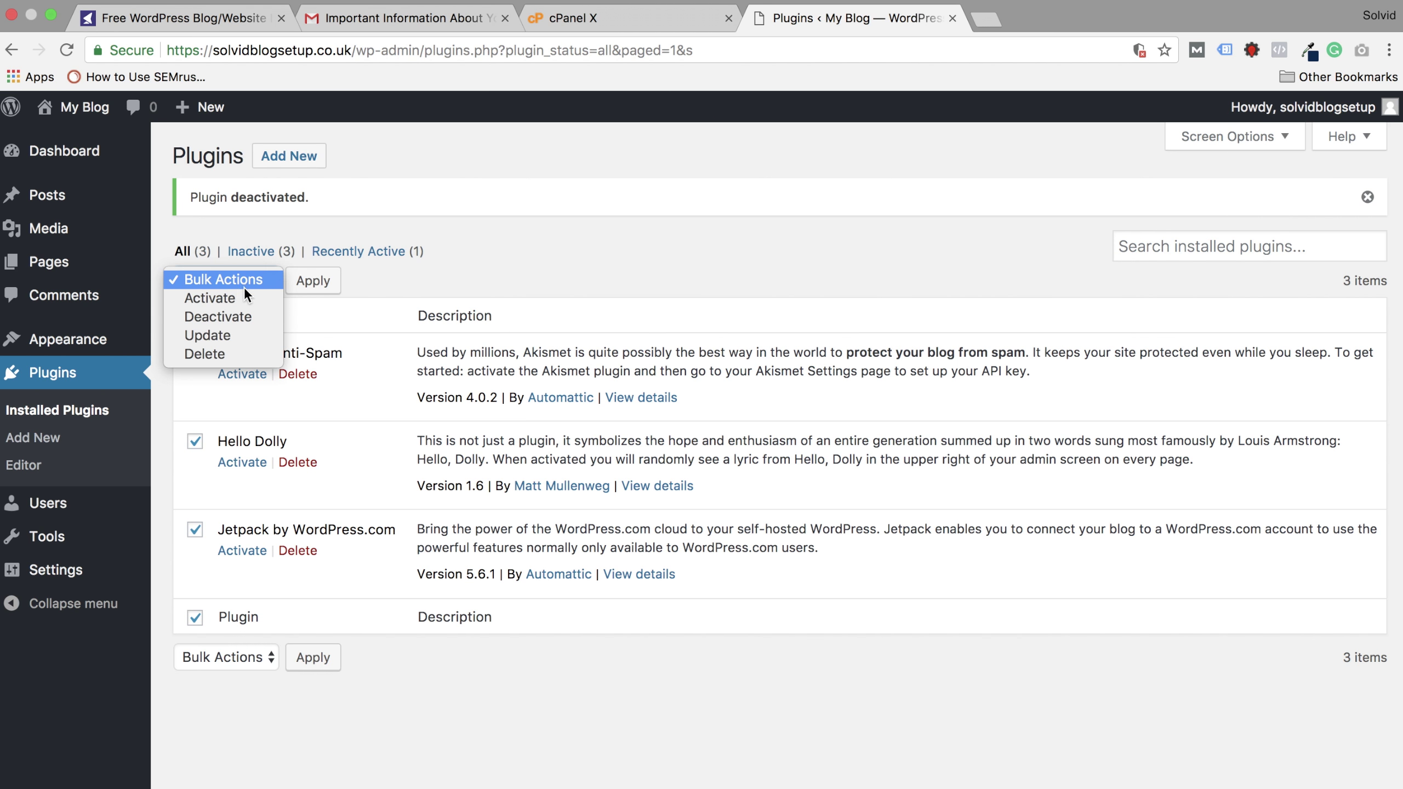
pyautogui.click(244, 319)
pyautogui.click(312, 280)
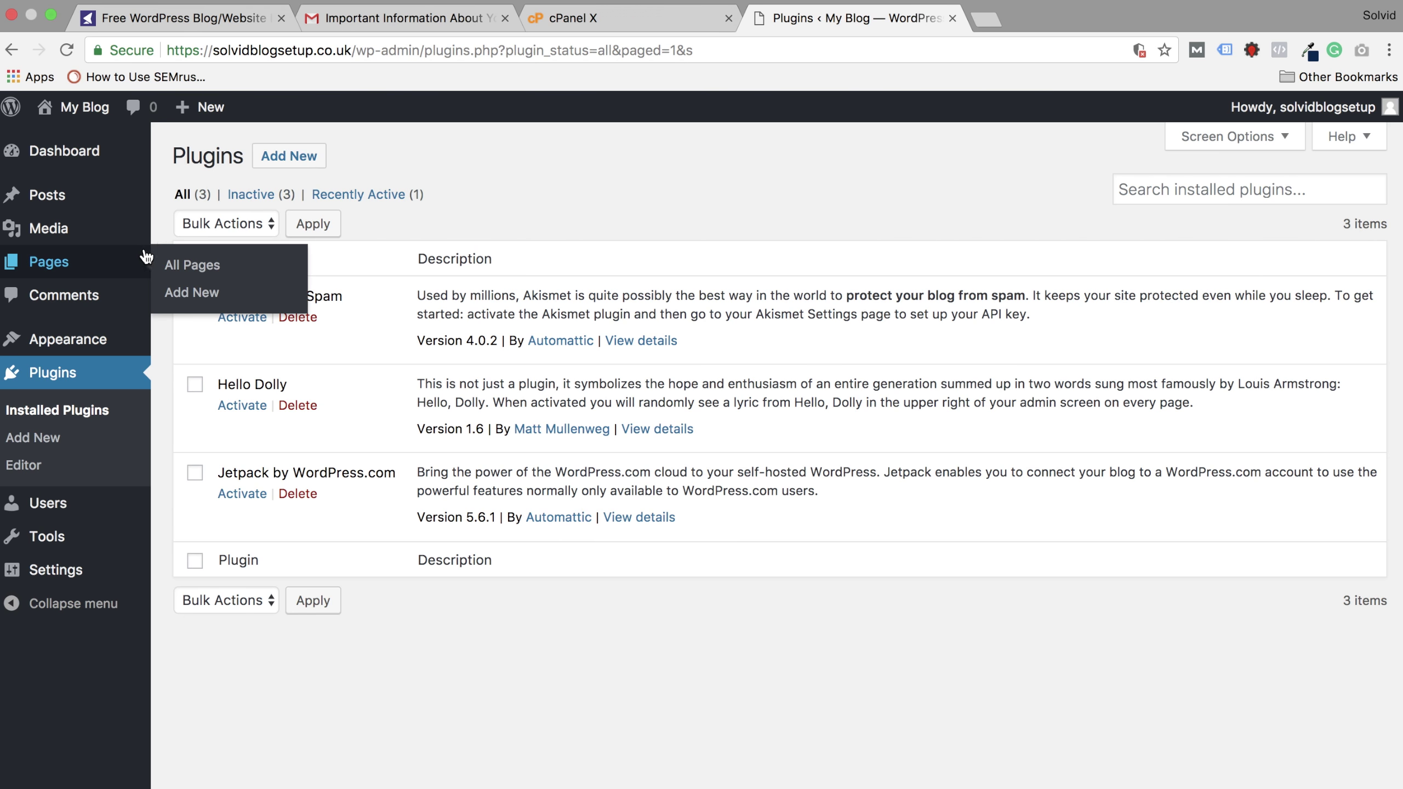
# Step: Open the existing post "WordPress Resources at SiteGround" for editing from the posts list
pyautogui.click(83, 199)
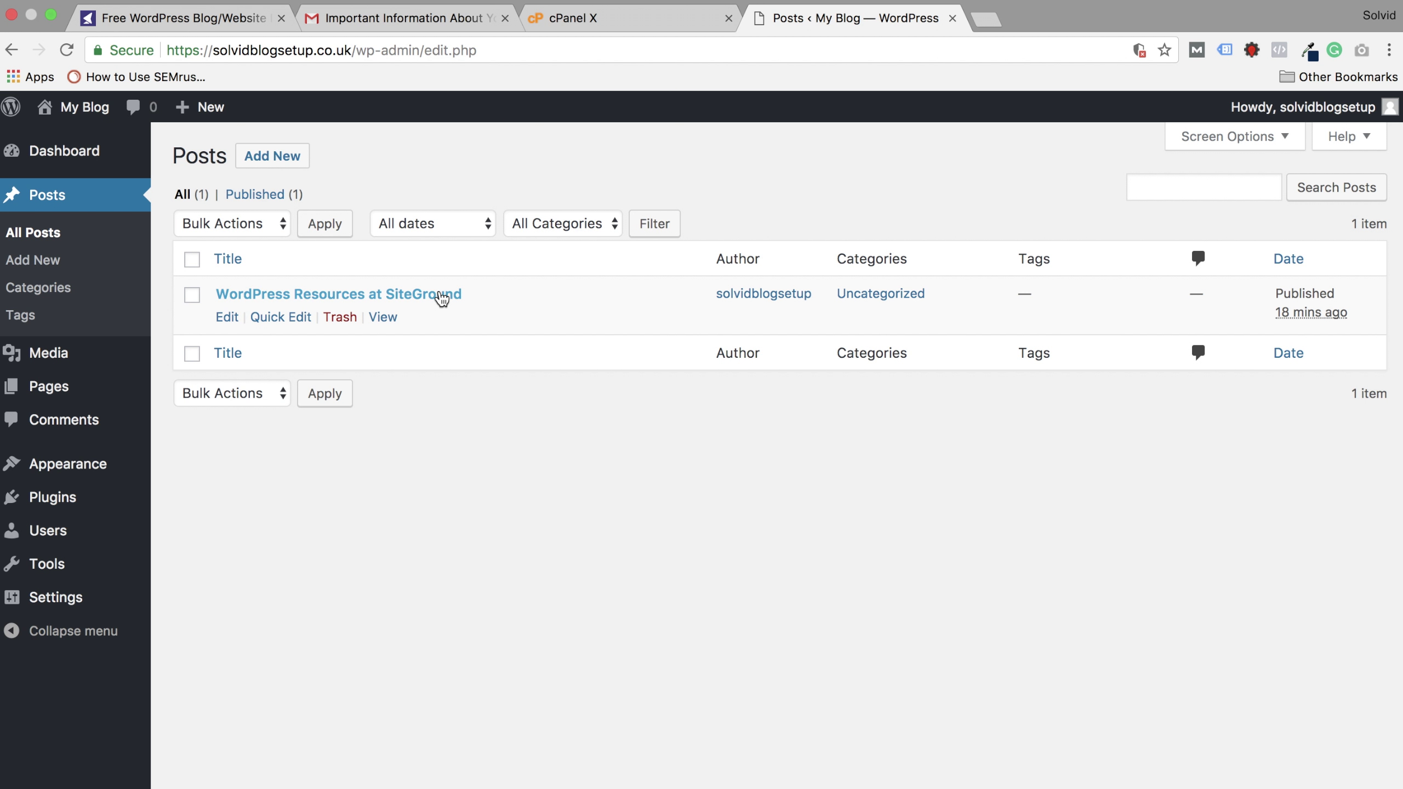
pyautogui.rightClick(442, 299)
pyautogui.click(429, 302)
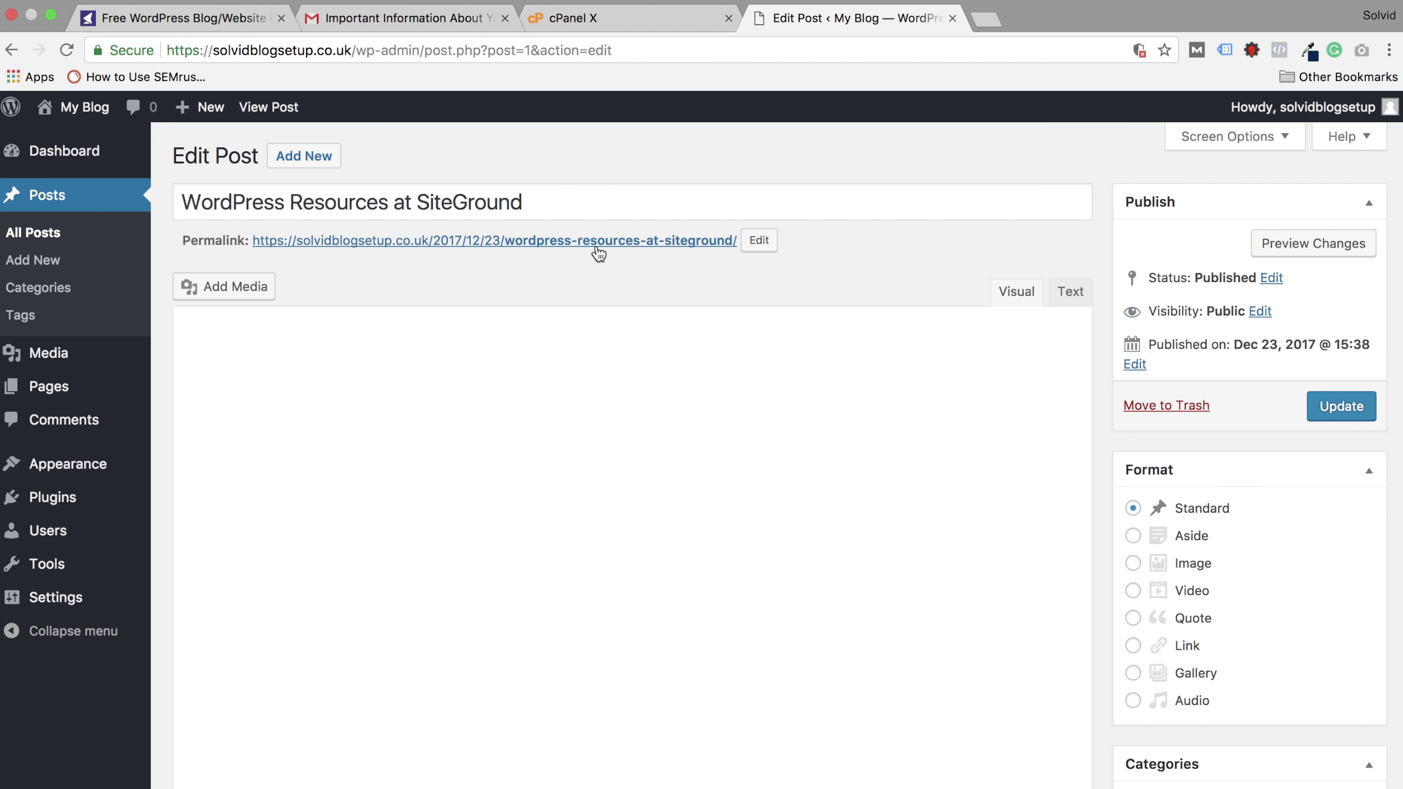
# Step: View the published version of the post separately through its permalink, read through it, and close it again
pyautogui.rightClick(597, 246)
pyautogui.click(565, 246)
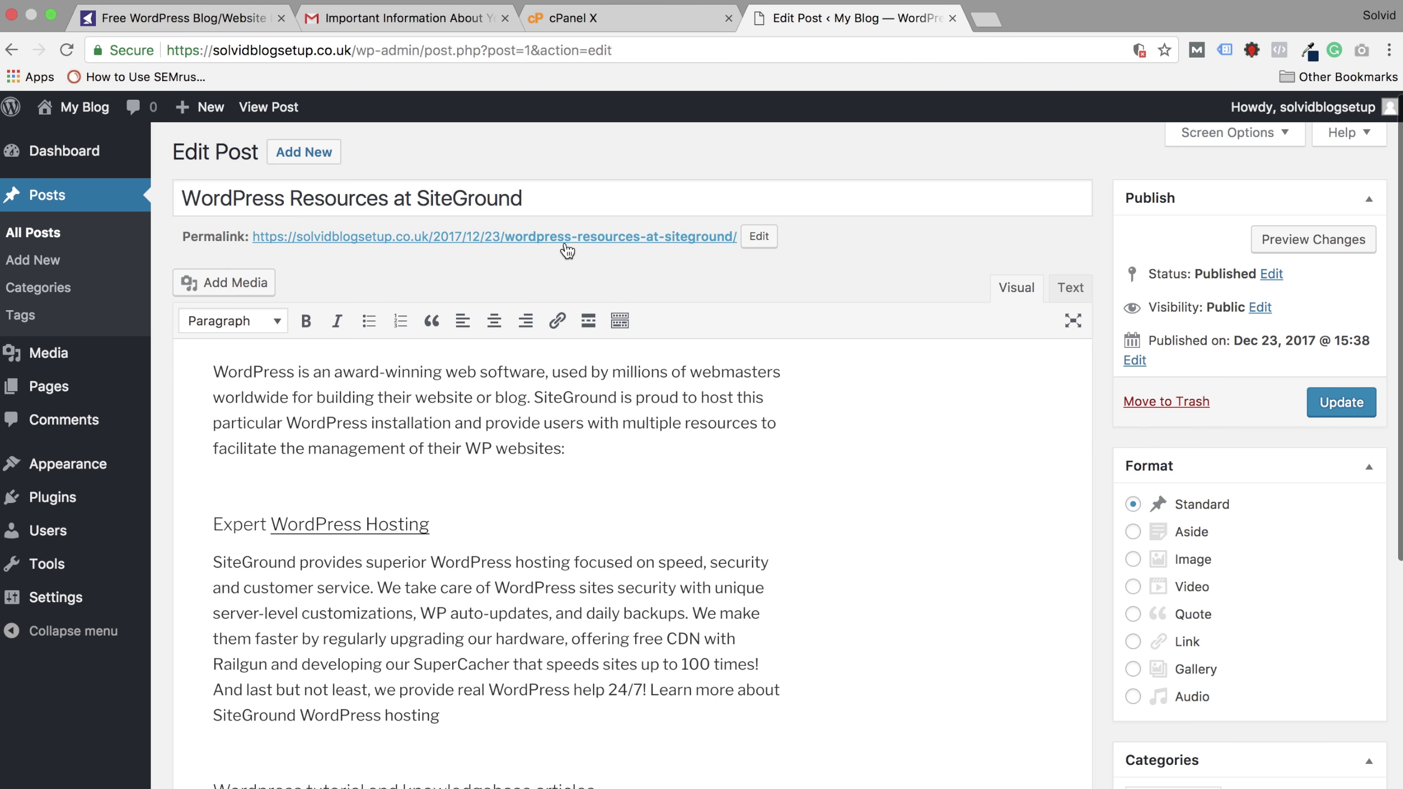
pyautogui.rightClick(568, 250)
pyautogui.click(603, 252)
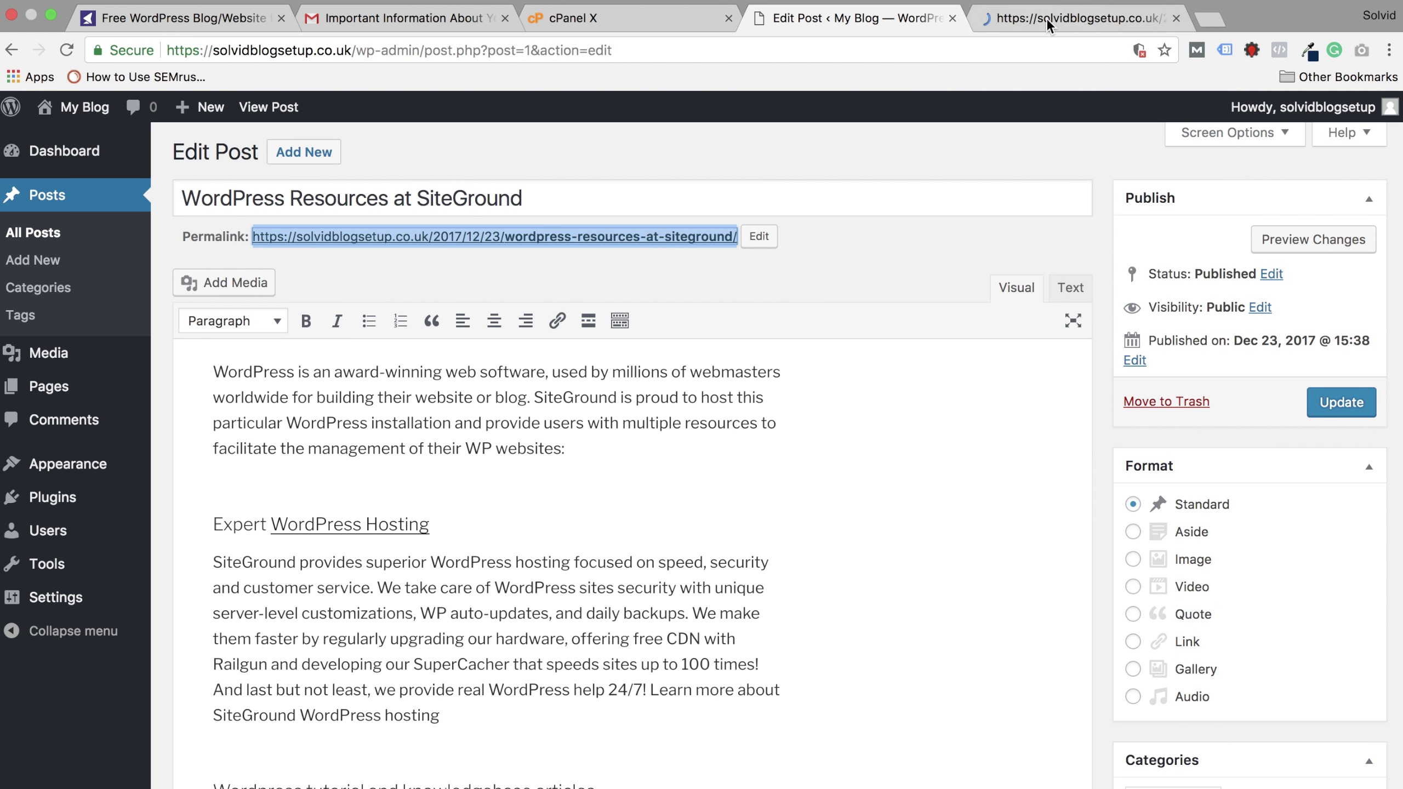
pyautogui.click(1057, 15)
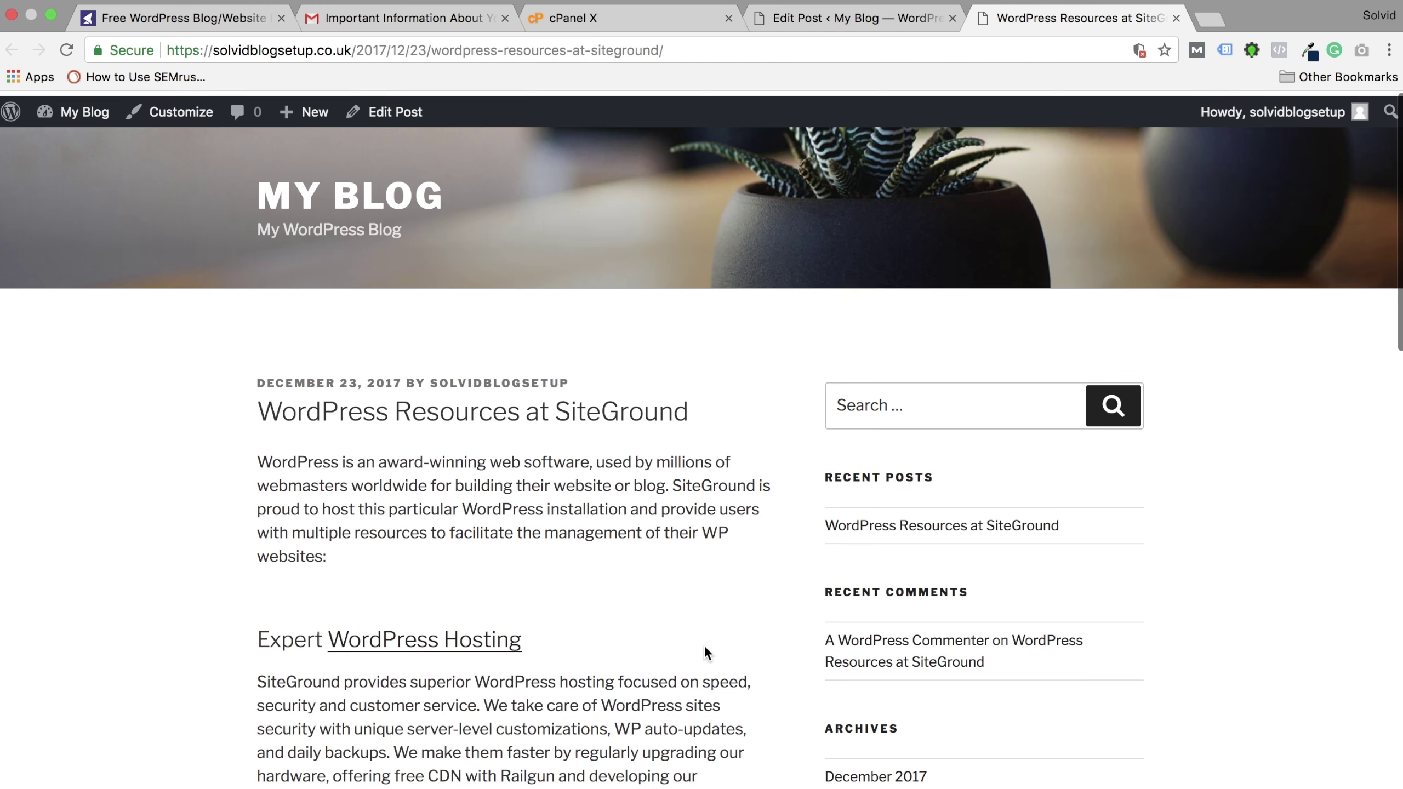
pyautogui.scroll(-15, 704, 645)
pyautogui.scroll(10, 703, 645)
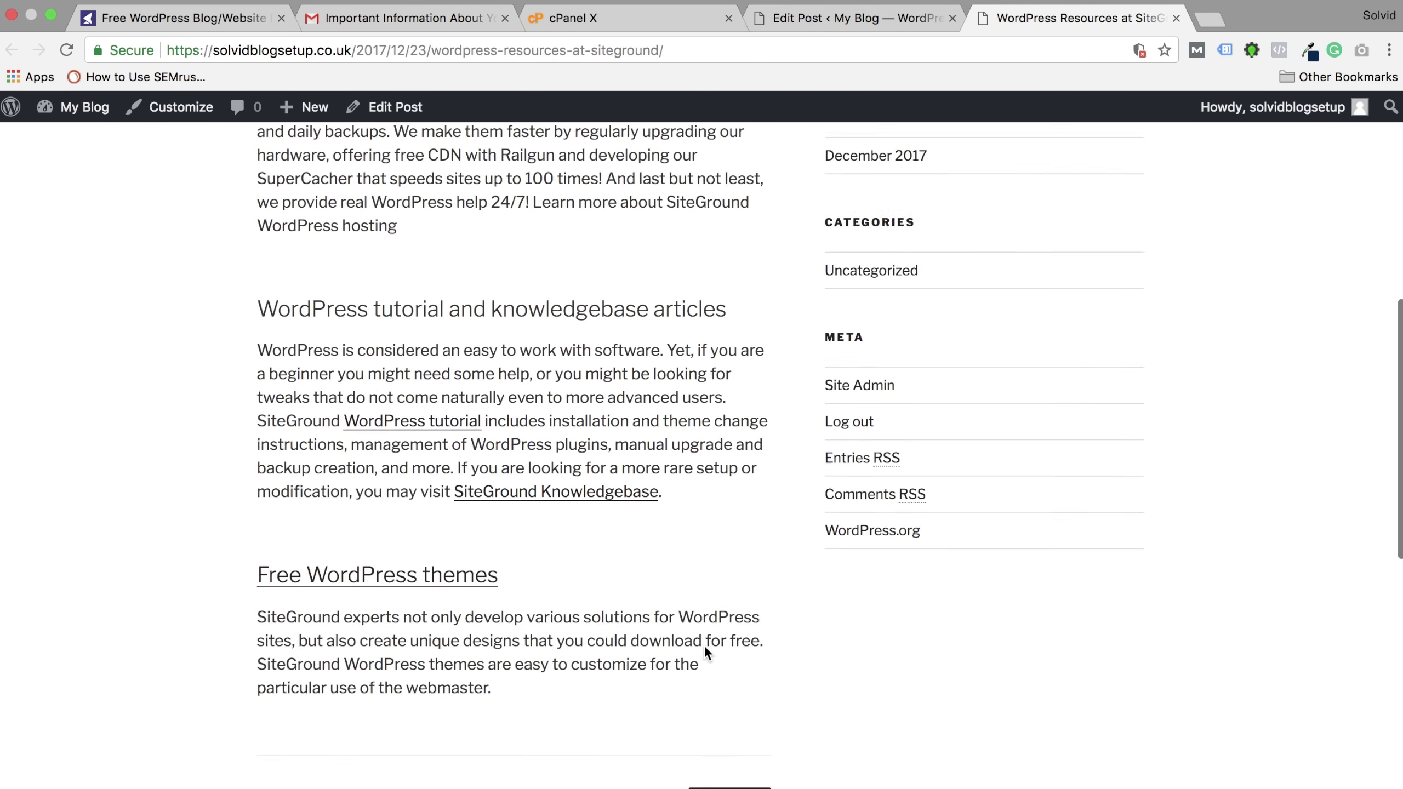
pyautogui.scroll(5, 704, 646)
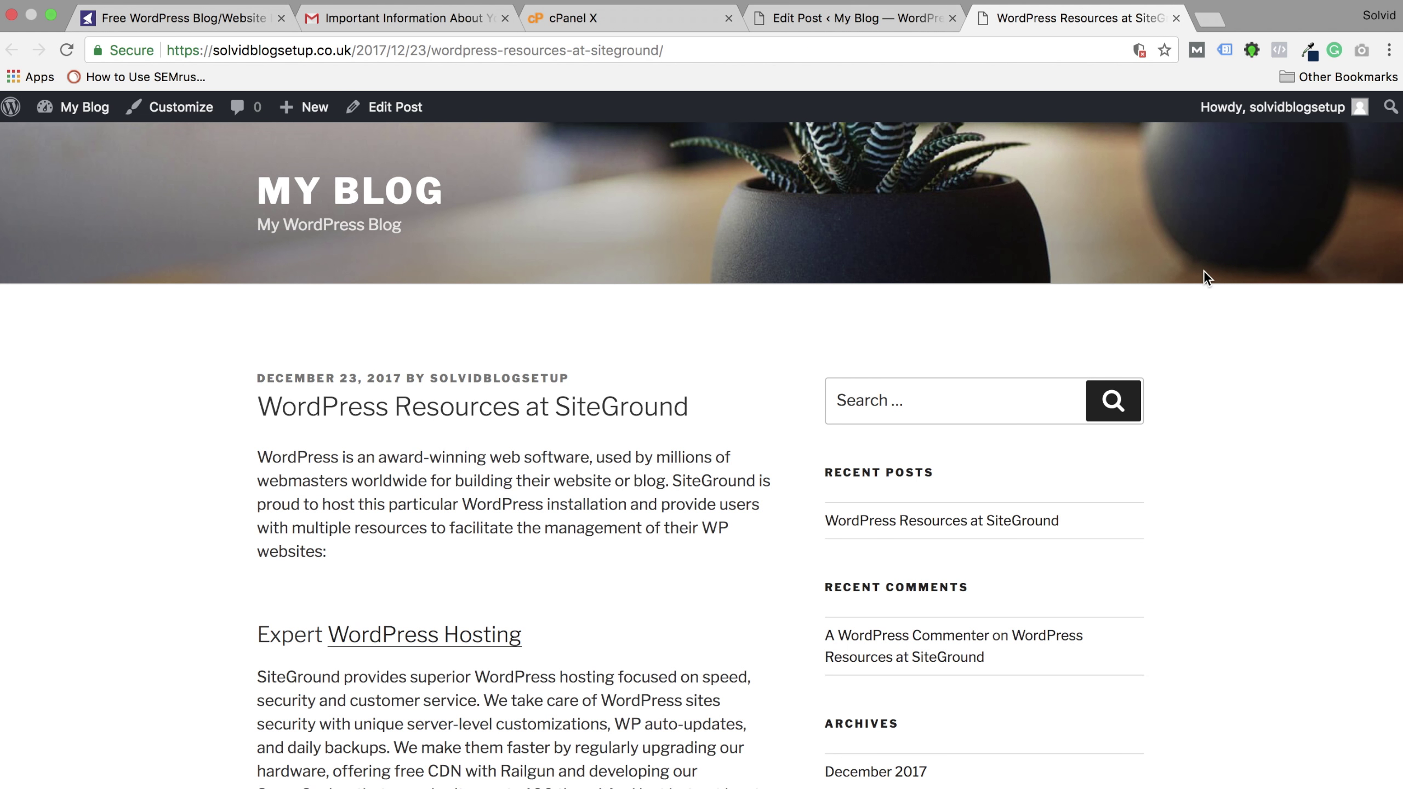
pyautogui.click(1177, 19)
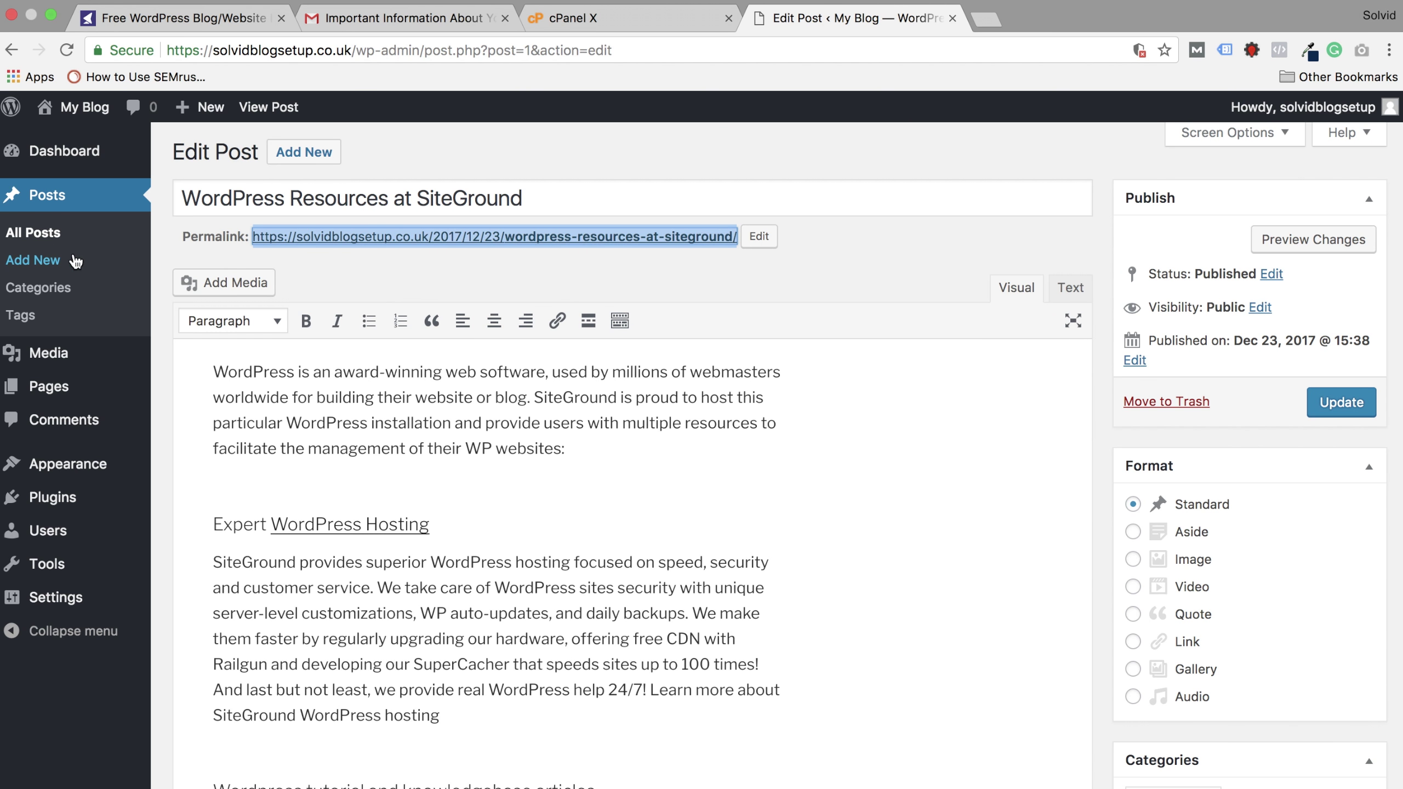
# Step: View the blank form for adding a new post and the Media Library
pyautogui.click(33, 260)
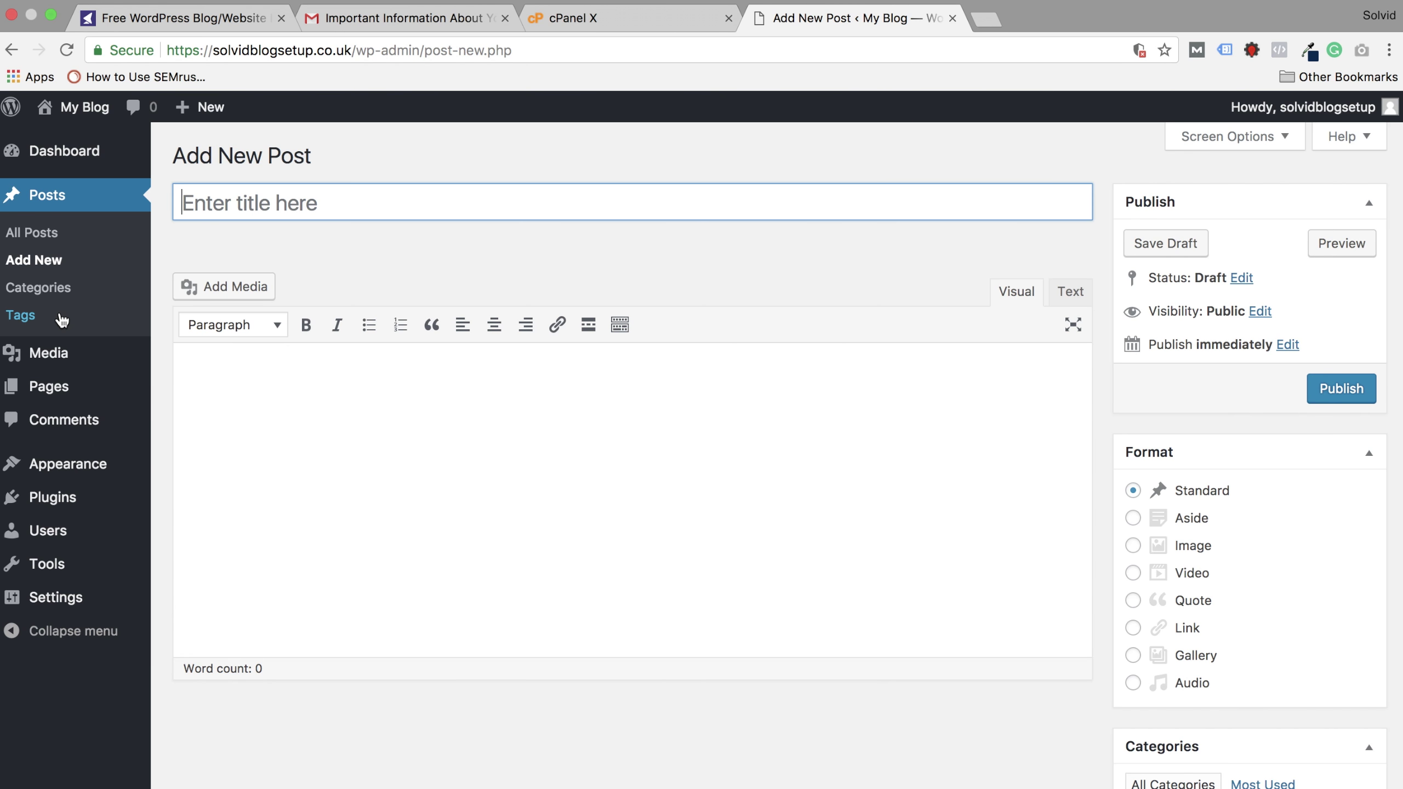
pyautogui.click(81, 365)
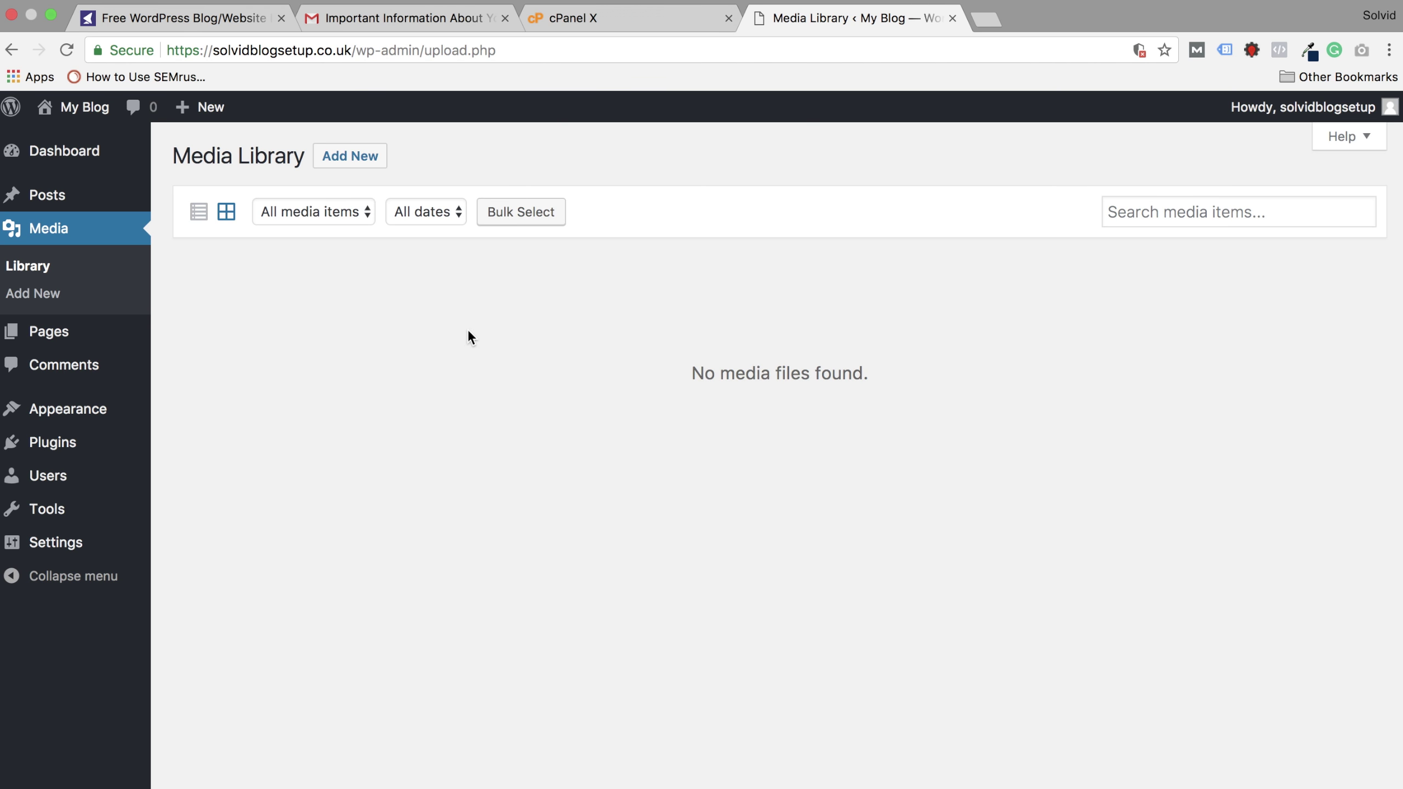
# Step: View the list of all pages and open the blank form for adding a new page
pyautogui.click(65, 333)
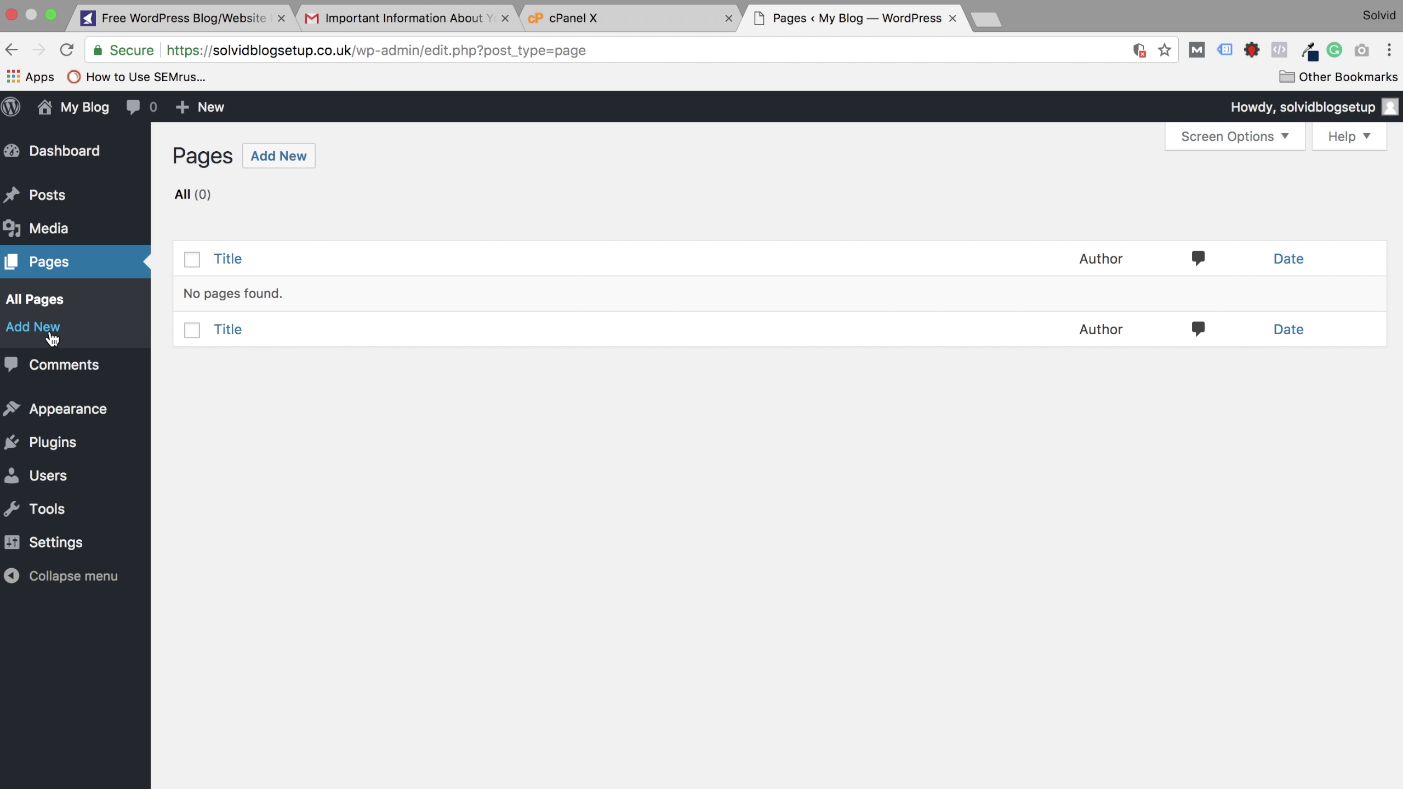
pyautogui.click(62, 332)
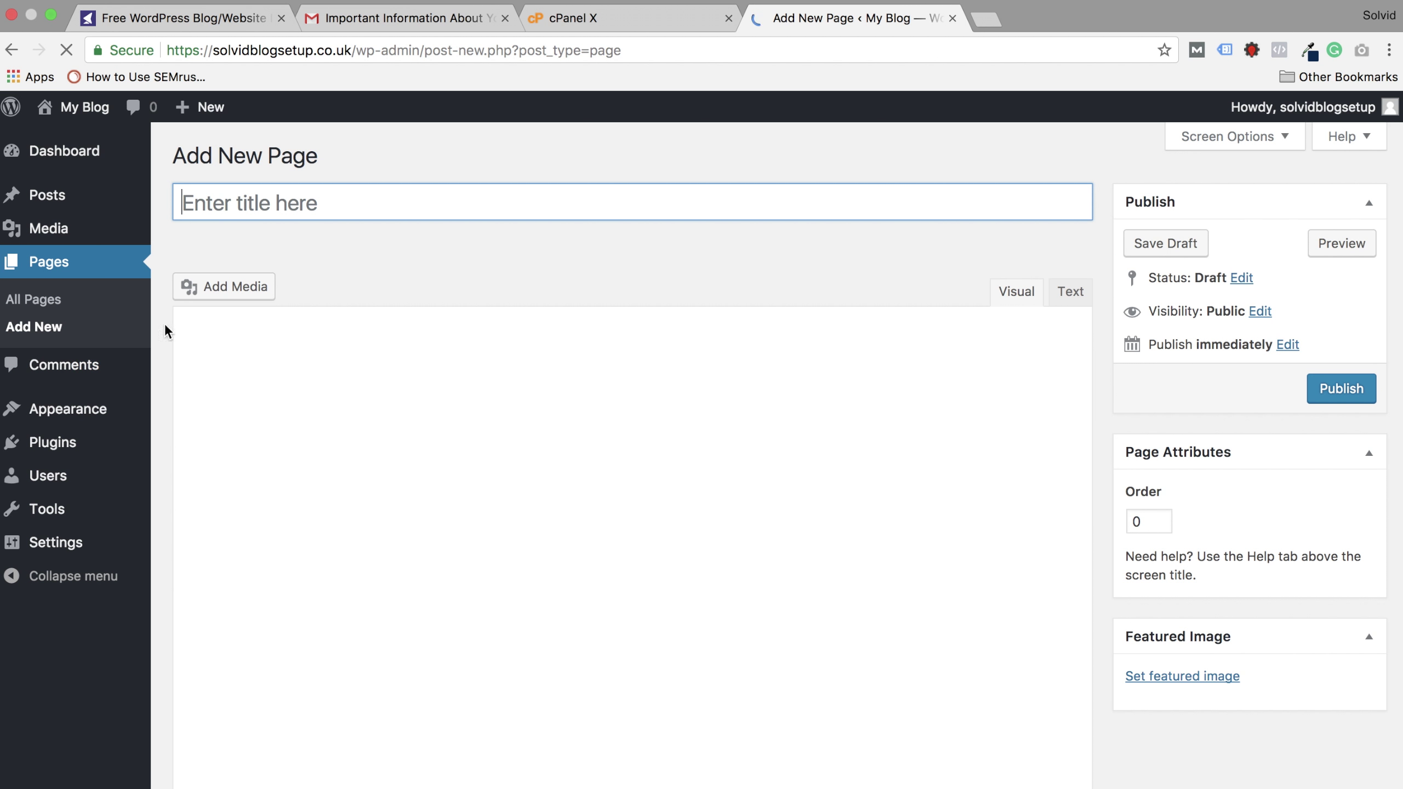
# Step: Review the blog's comments list and its installed themes
pyautogui.click(75, 365)
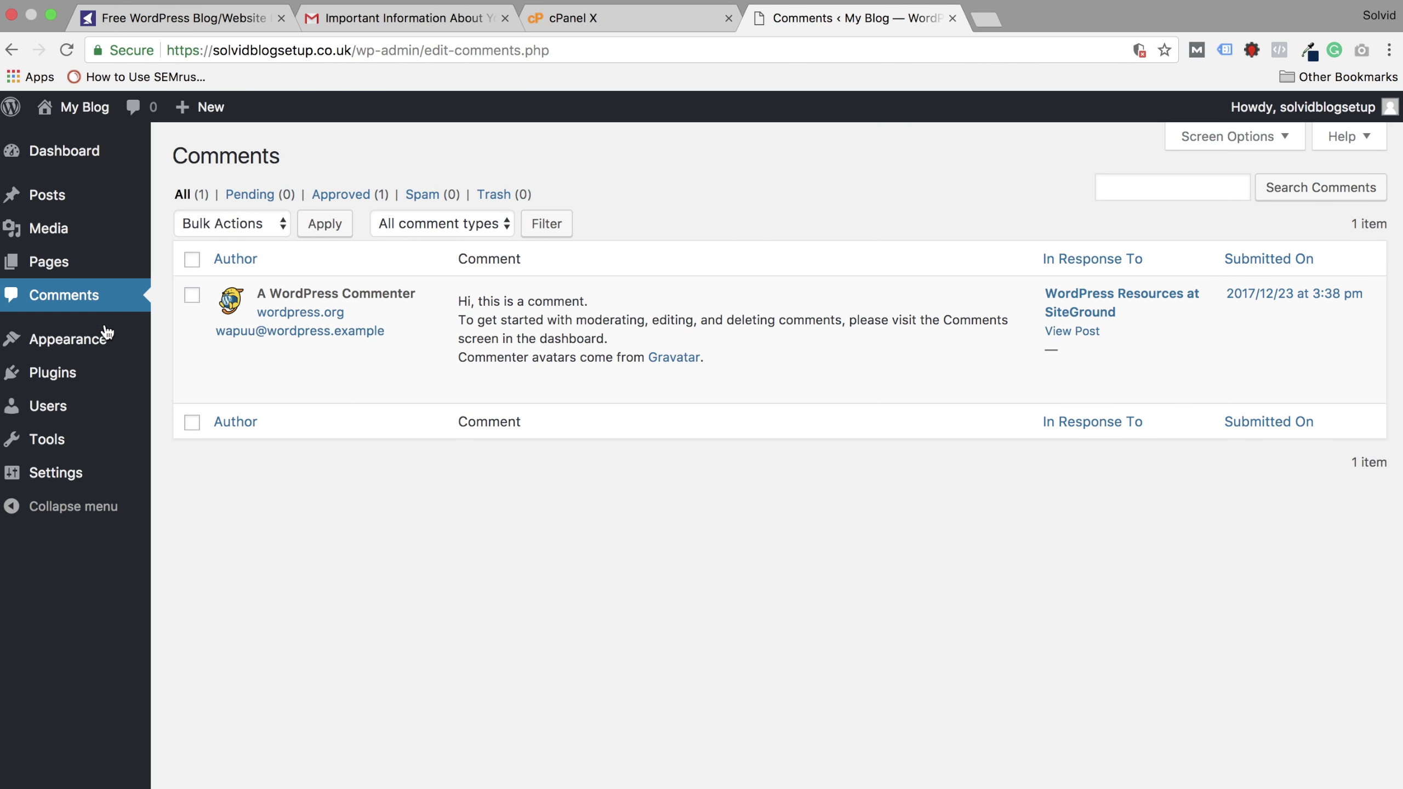
pyautogui.click(95, 342)
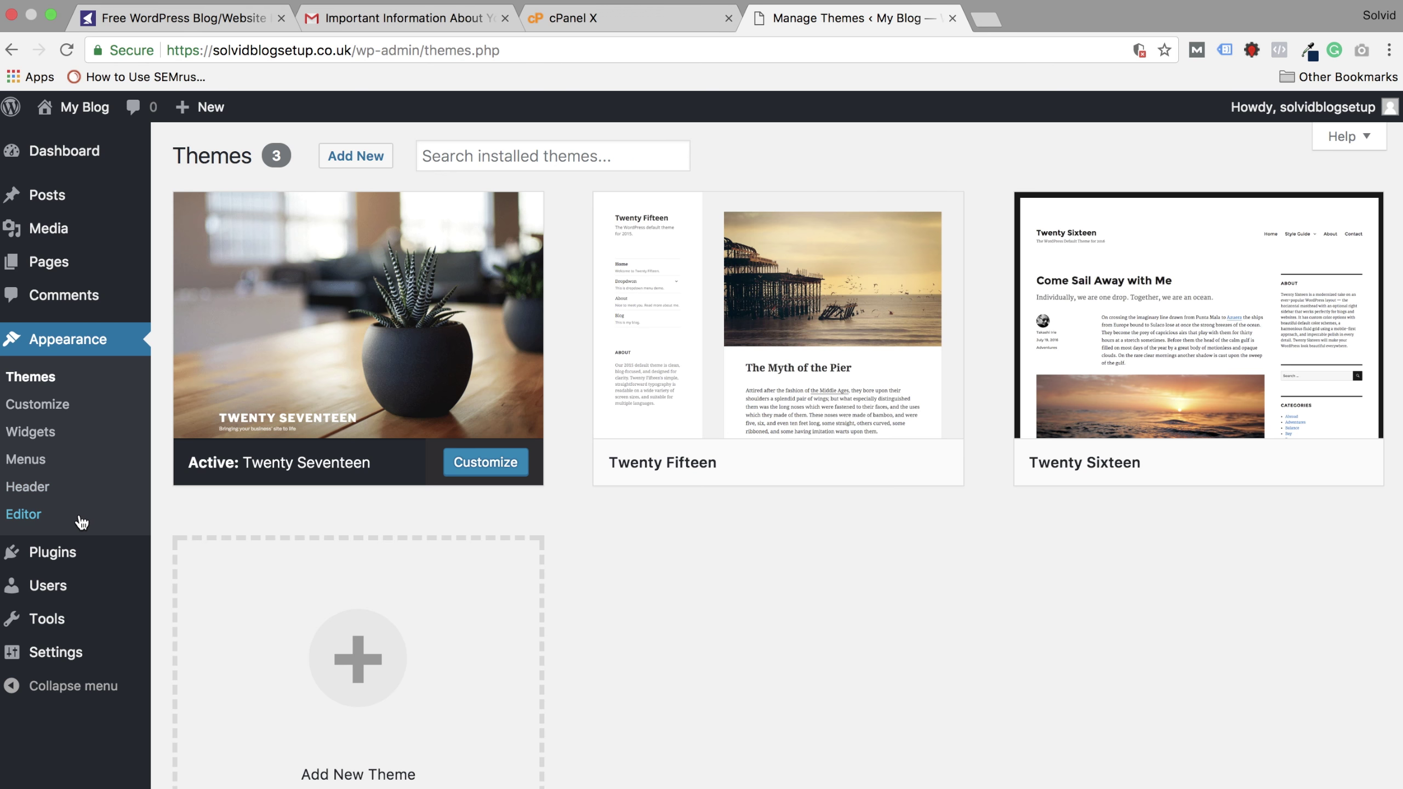
# Step: Go from the installed plugins to the page for adding plugins and look over the featured ones
pyautogui.moveTo(57, 547)
pyautogui.click(94, 553)
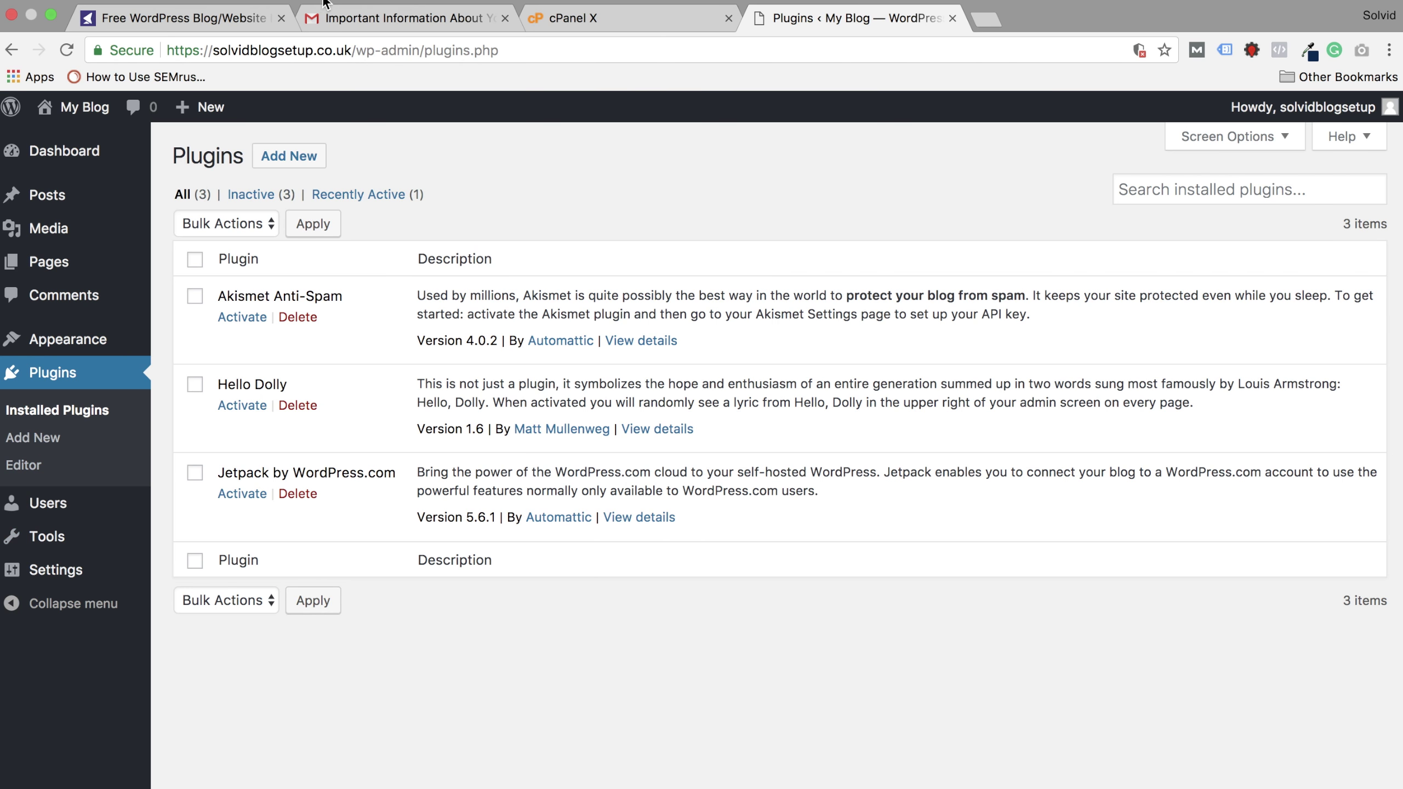
pyautogui.click(294, 158)
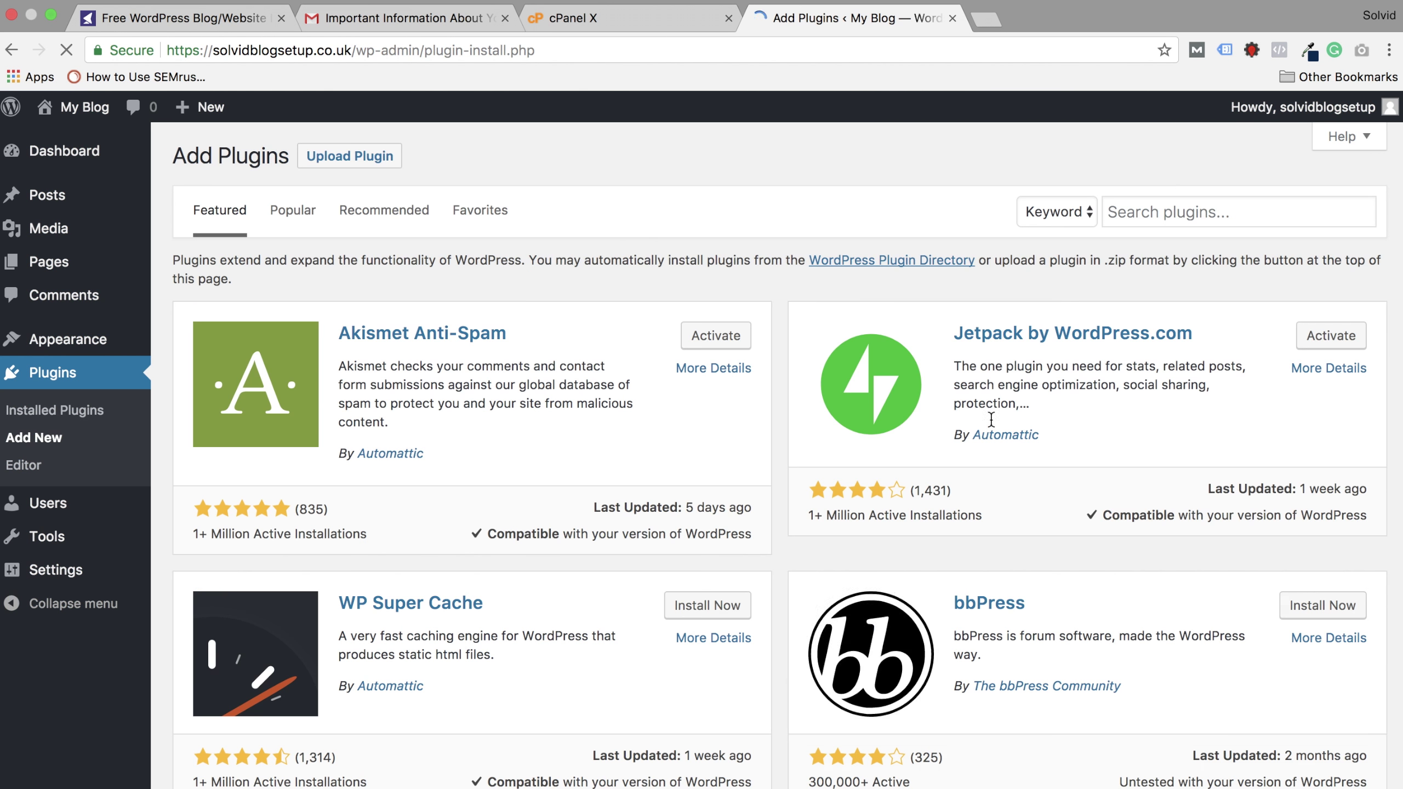
pyautogui.click(1222, 221)
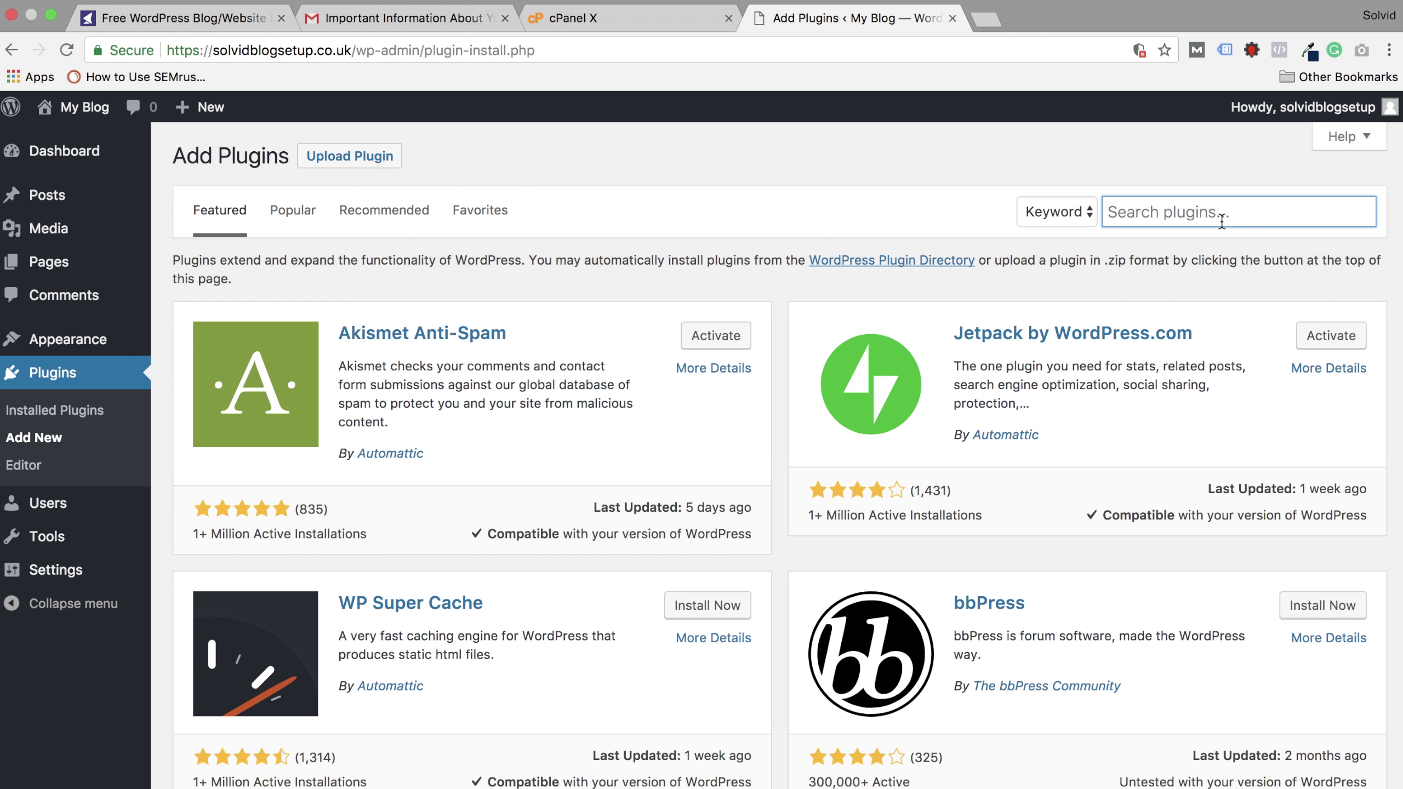
pyautogui.scroll(-2, 804, 550)
pyautogui.scroll(2, 804, 550)
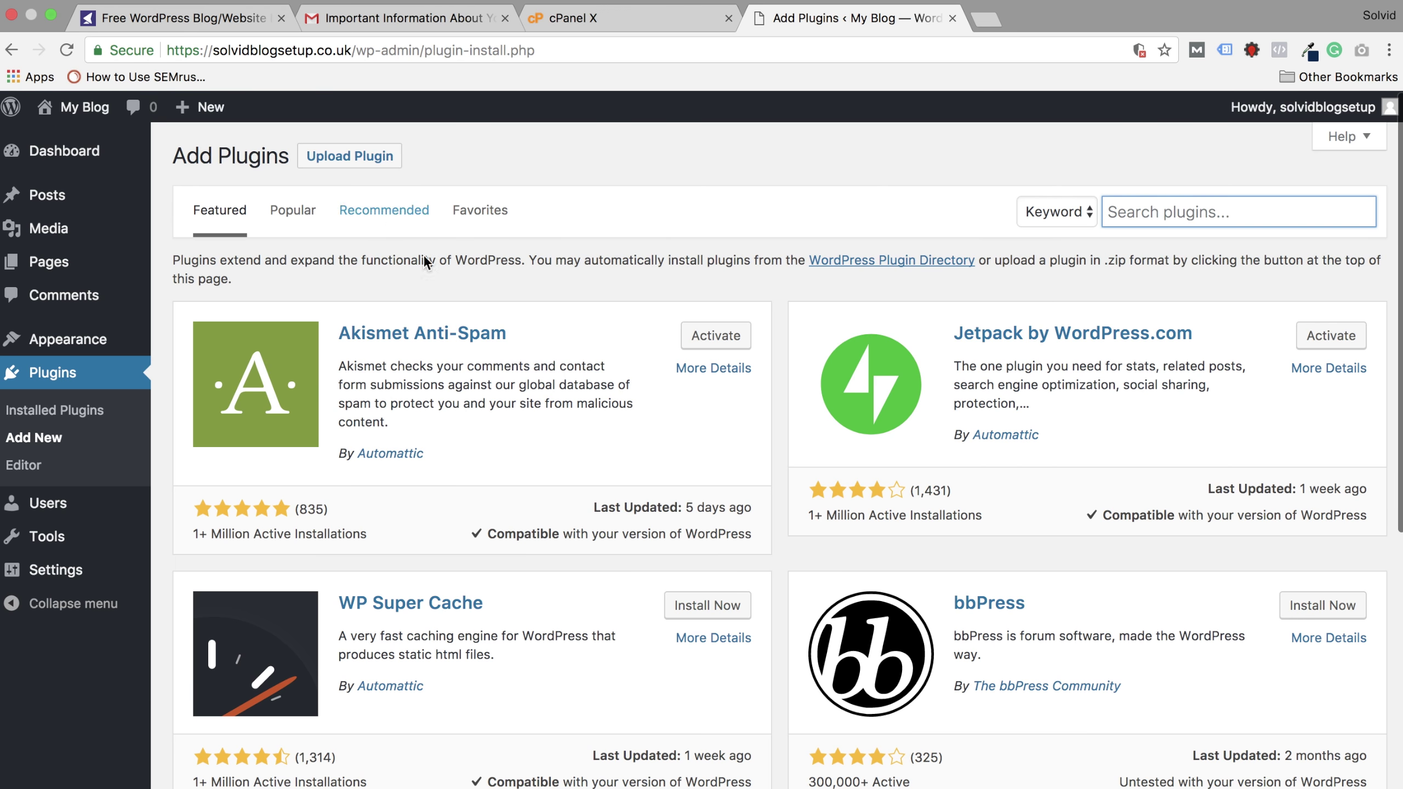
# Step: Show the popular plugins and read through the description of Contact Form 7
pyautogui.click(293, 212)
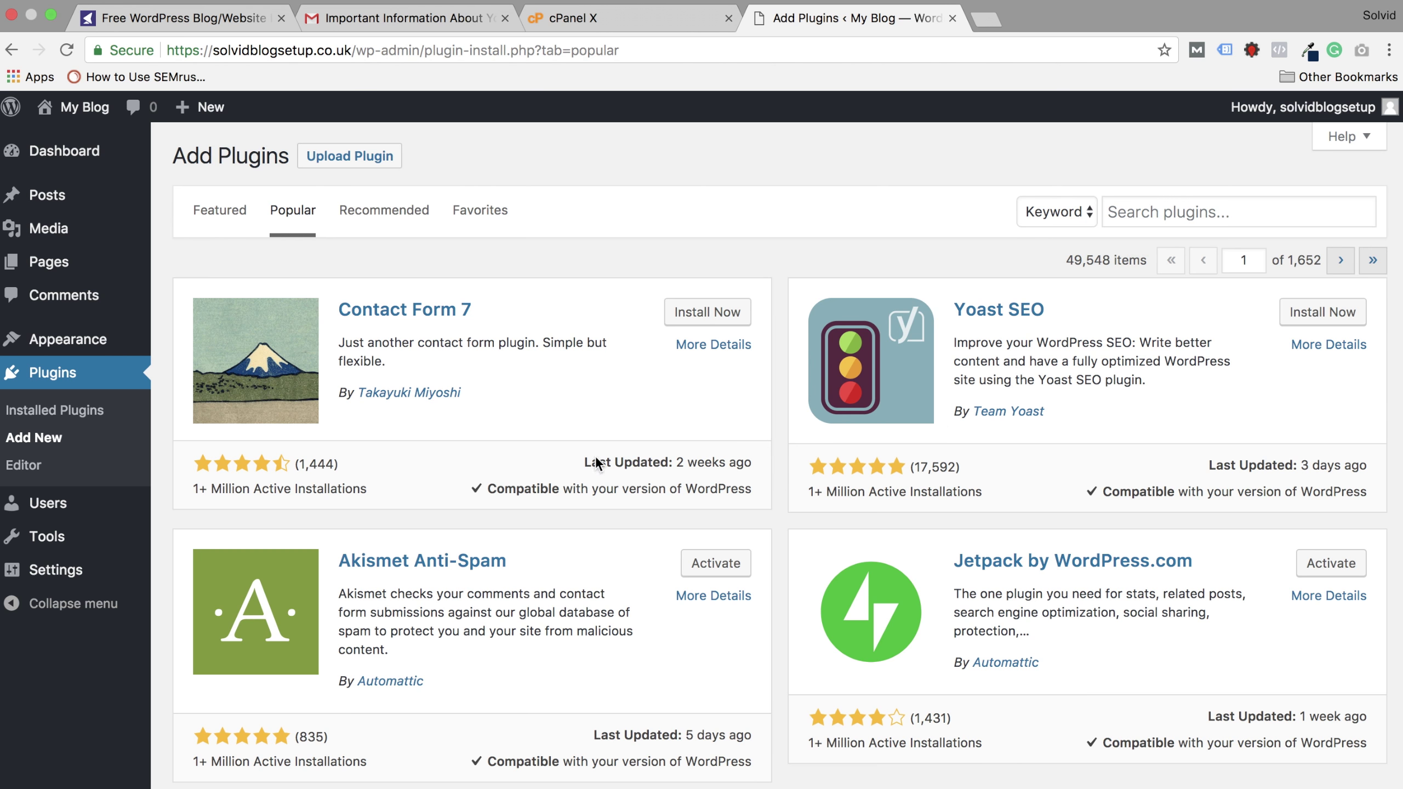
pyautogui.click(439, 315)
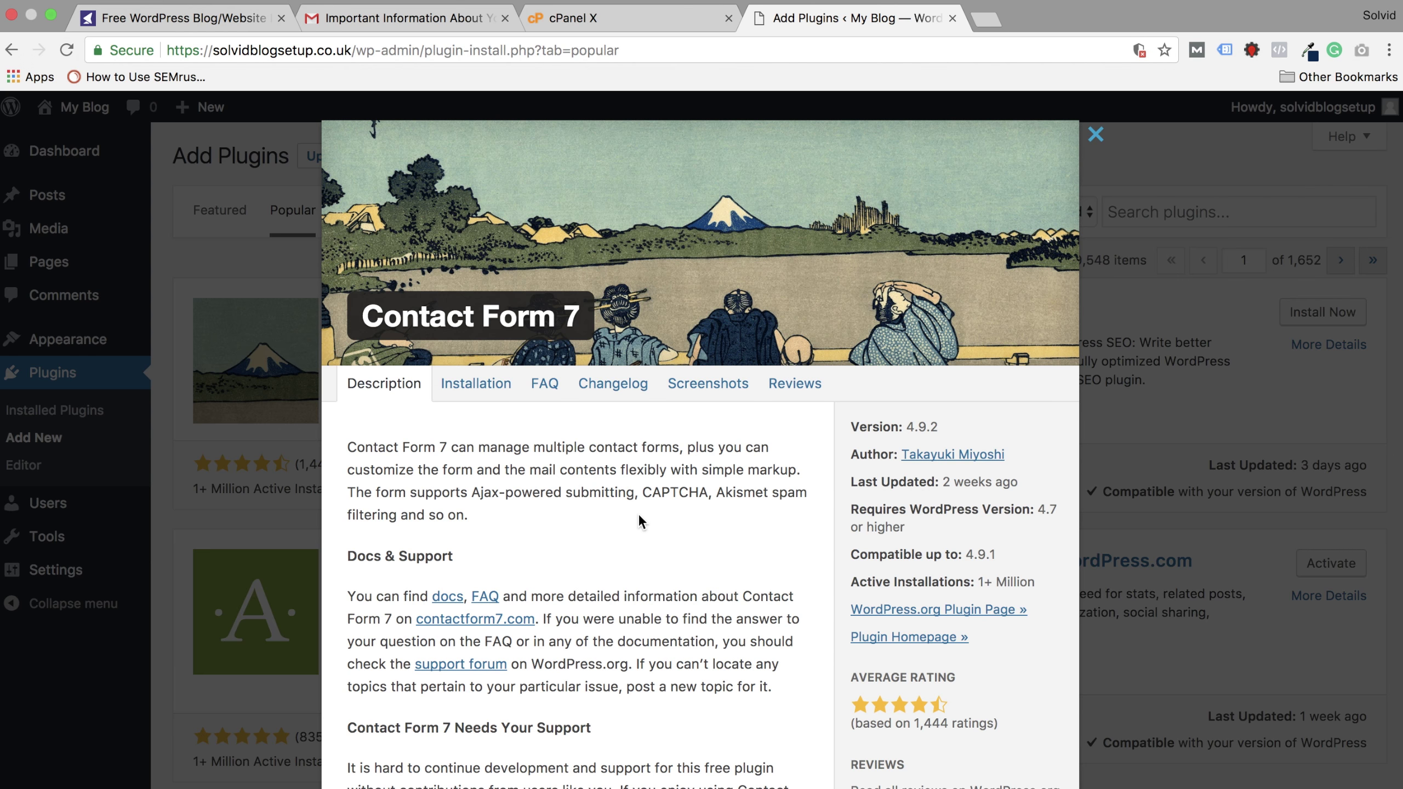
pyautogui.scroll(-5, 727, 532)
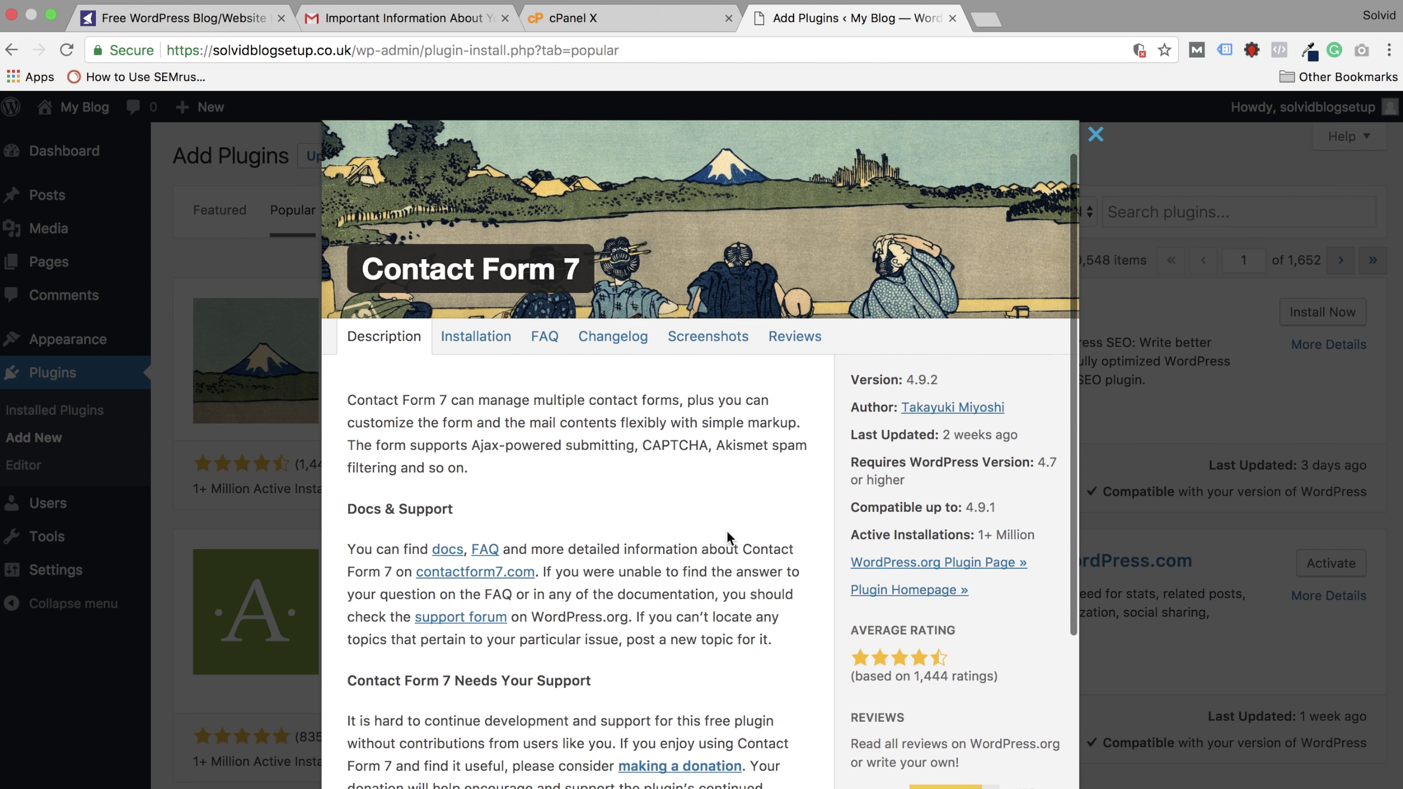
pyautogui.scroll(-4, 727, 532)
pyautogui.scroll(10, 727, 528)
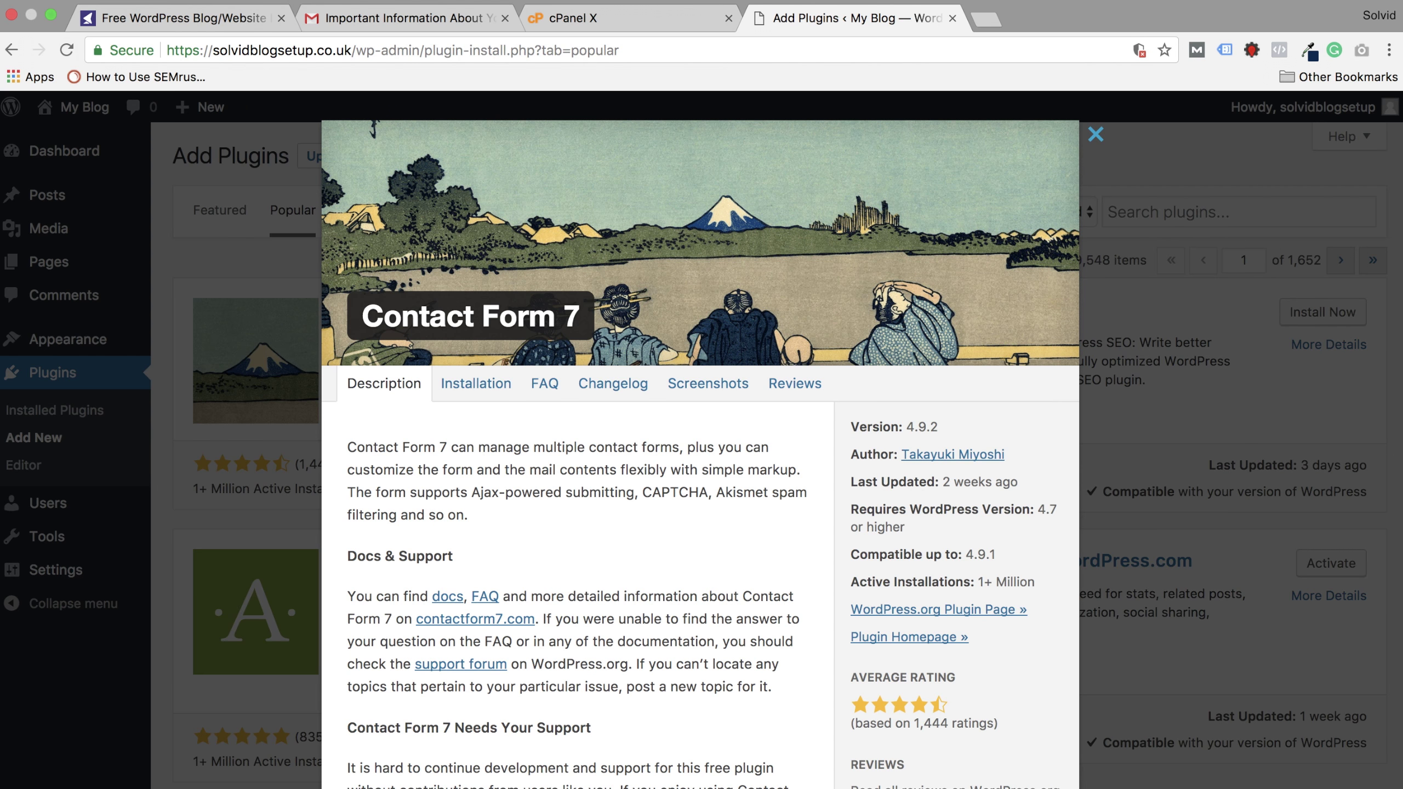
# Step: Close the Contact Form 7 details and view the list of the blog's users
pyautogui.click(1095, 136)
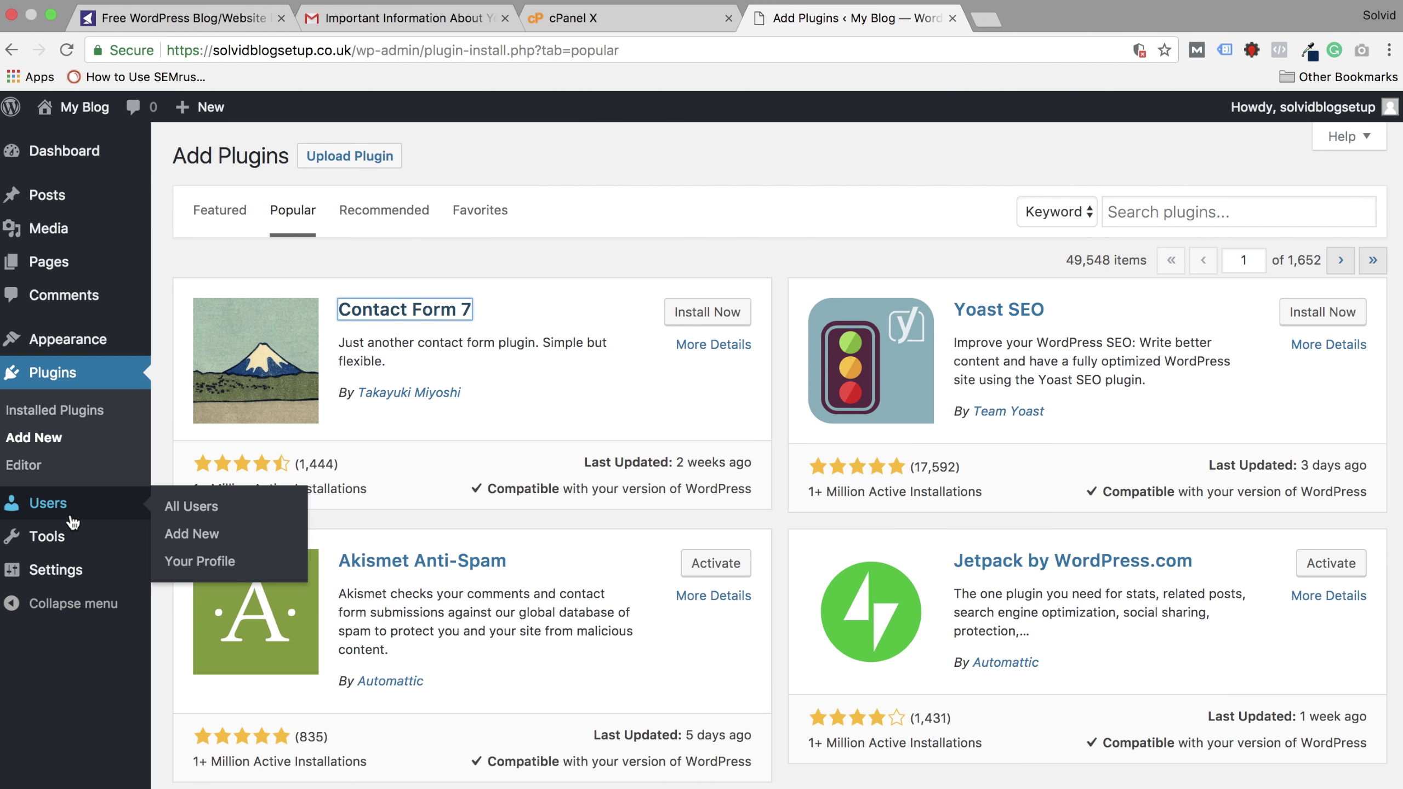
pyautogui.click(71, 520)
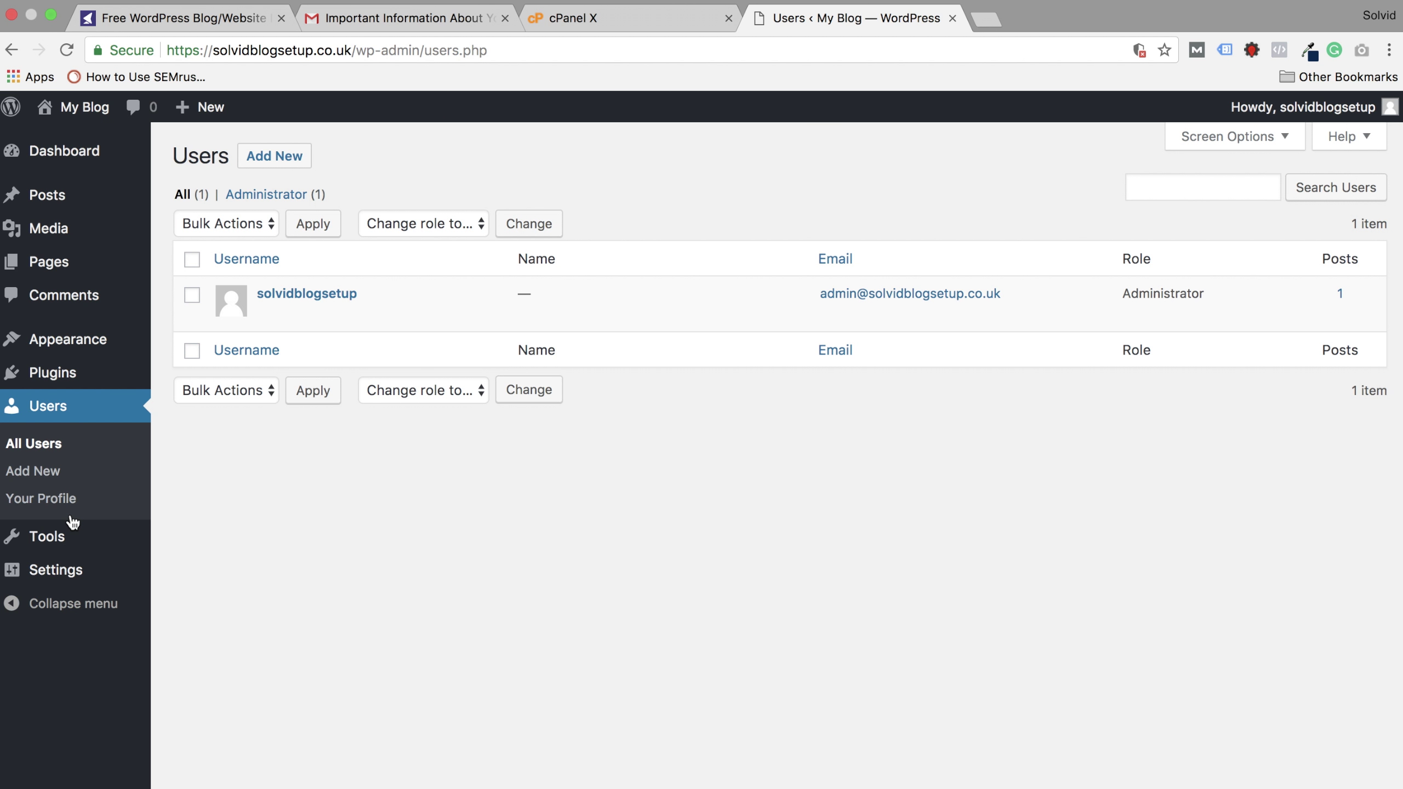
# Step: View the available tools and the list of systems that content can be imported from
pyautogui.moveTo(83, 535)
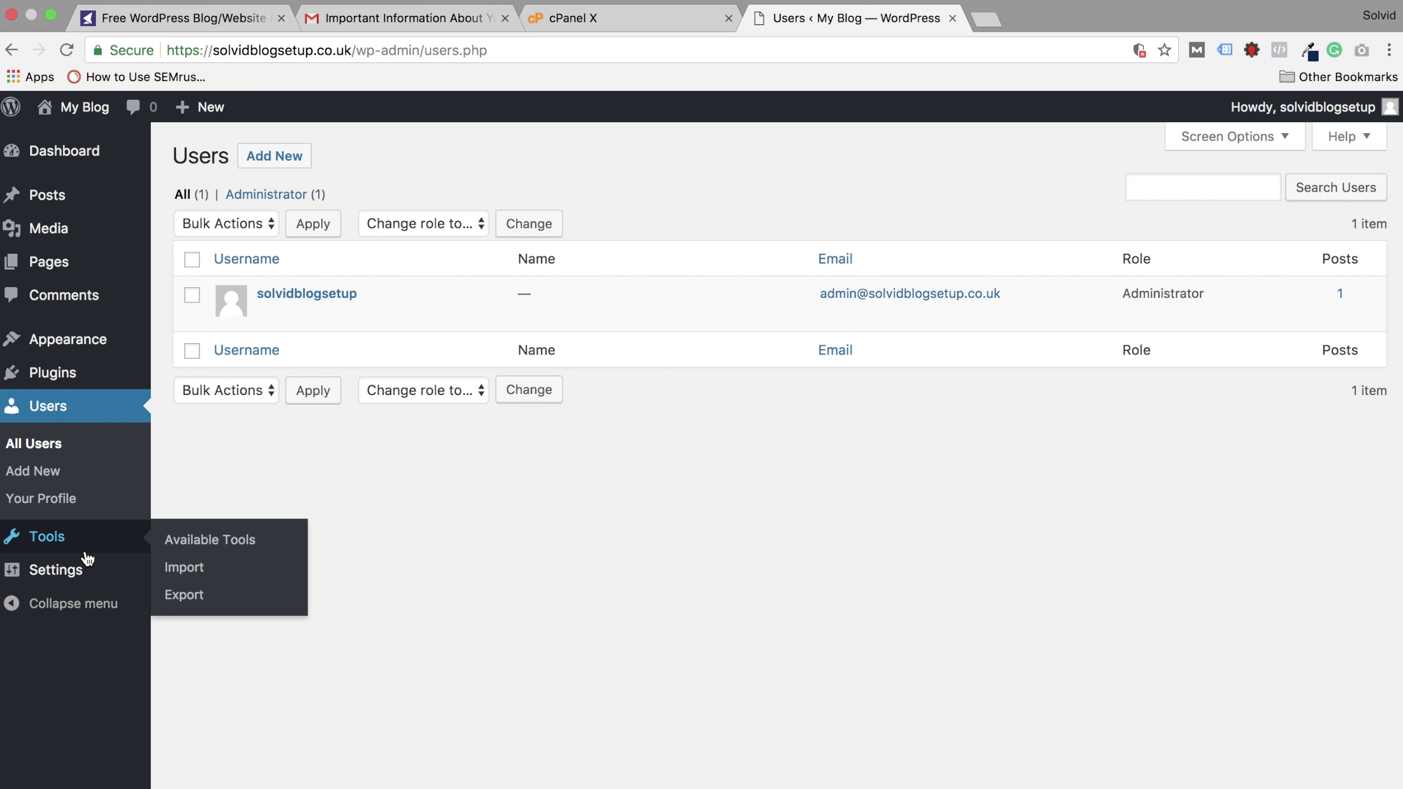
pyautogui.click(73, 543)
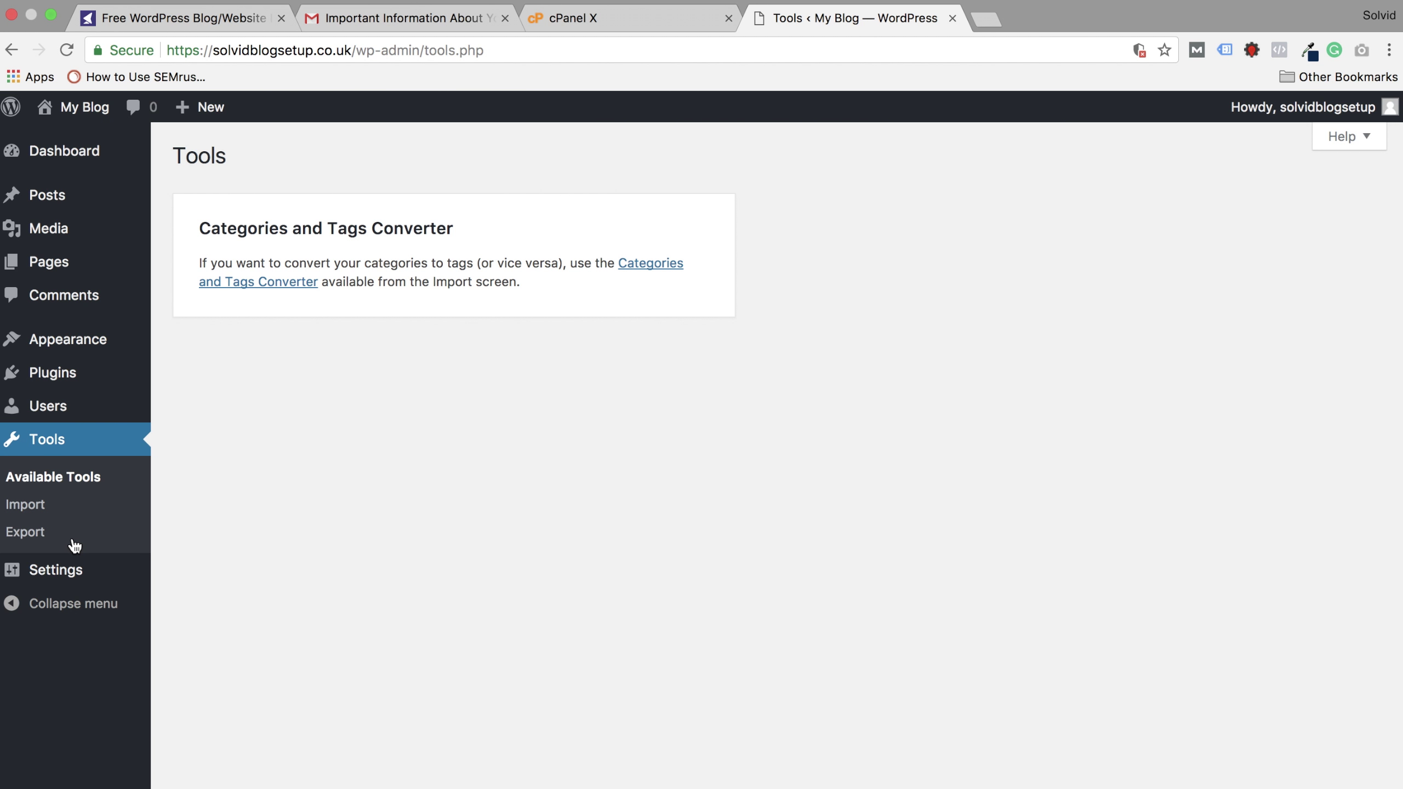
pyautogui.click(29, 504)
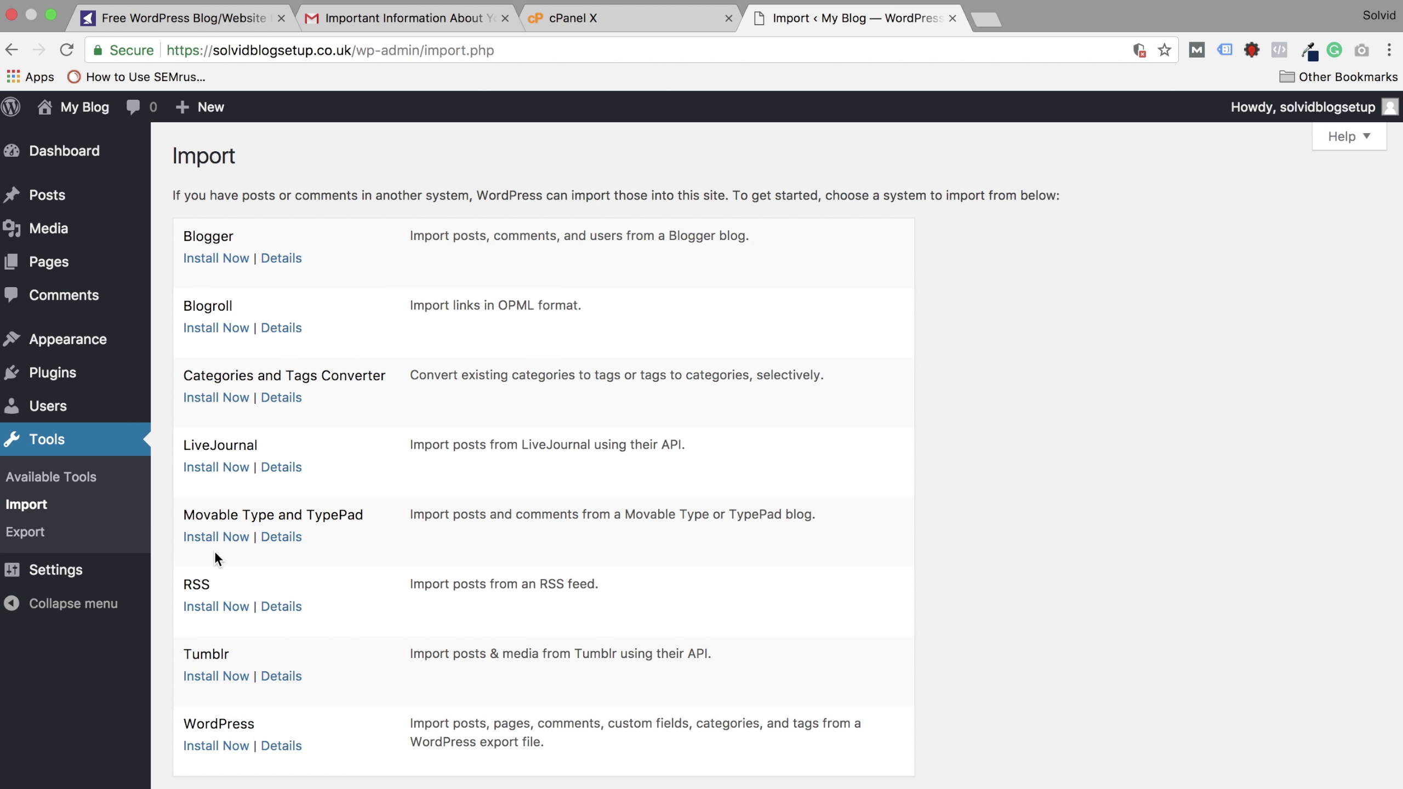
# Step: Change the site title to "Solvid Blog Setup" in the general settings
pyautogui.click(69, 575)
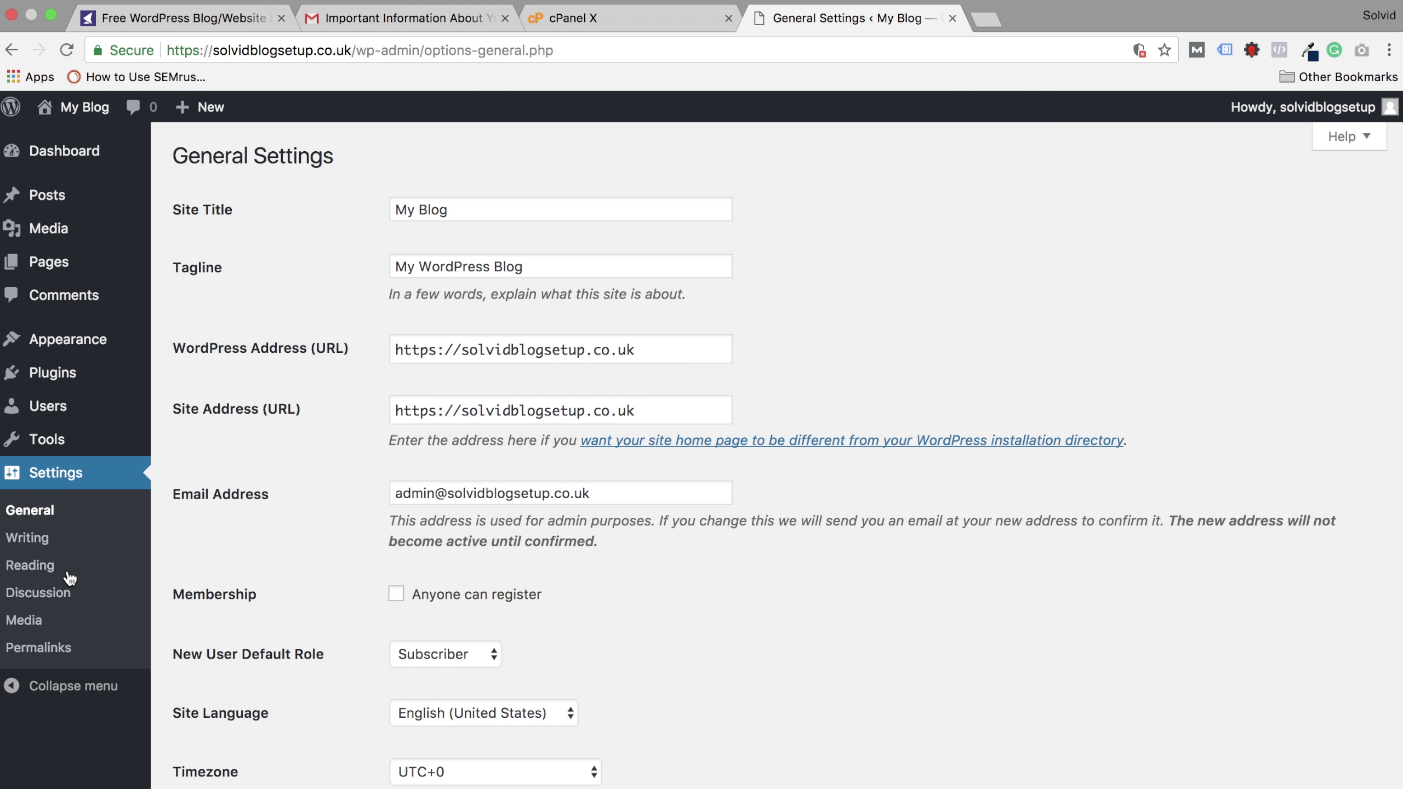
pyautogui.moveTo(132, 432)
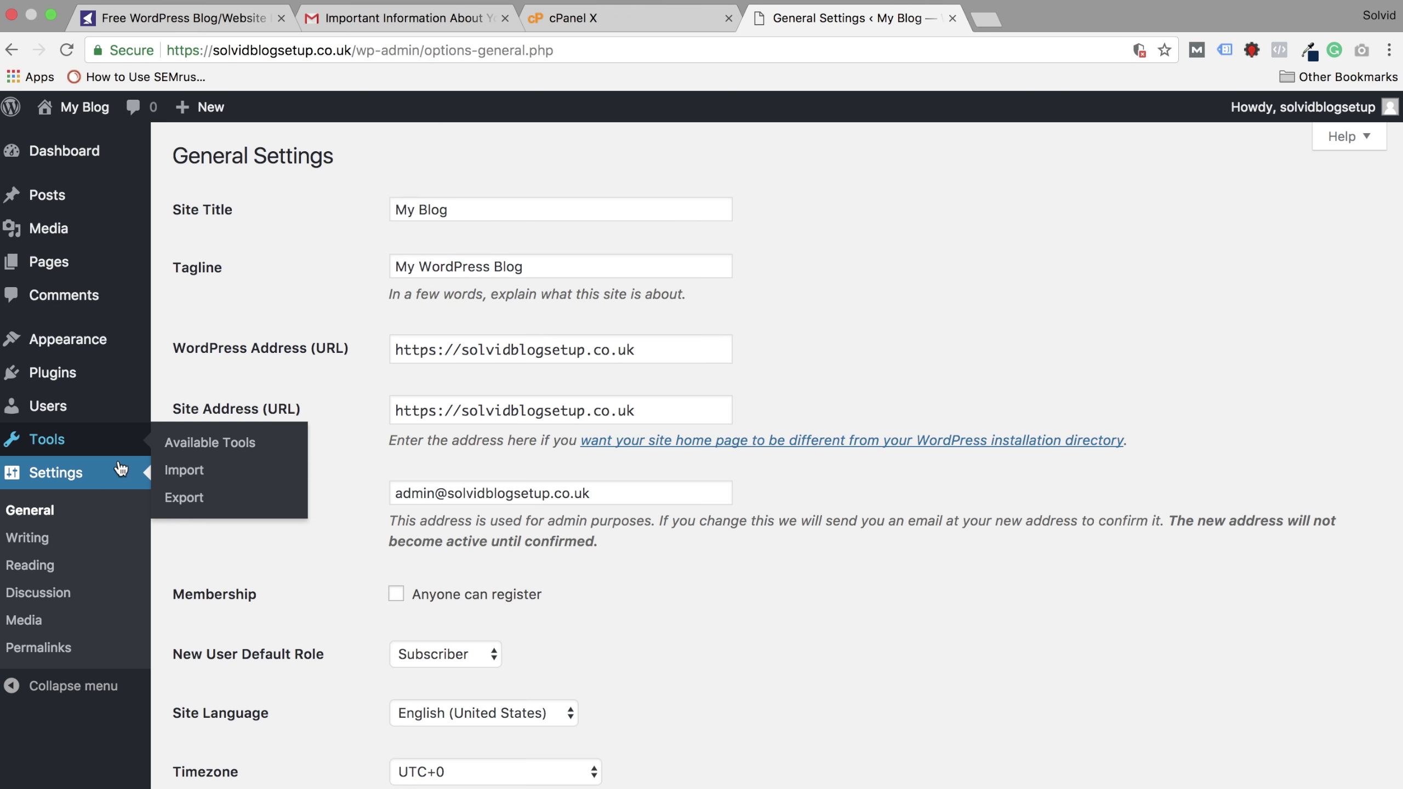
pyautogui.tripleClick(461, 214)
pyautogui.write('Solvid Blog Setup')
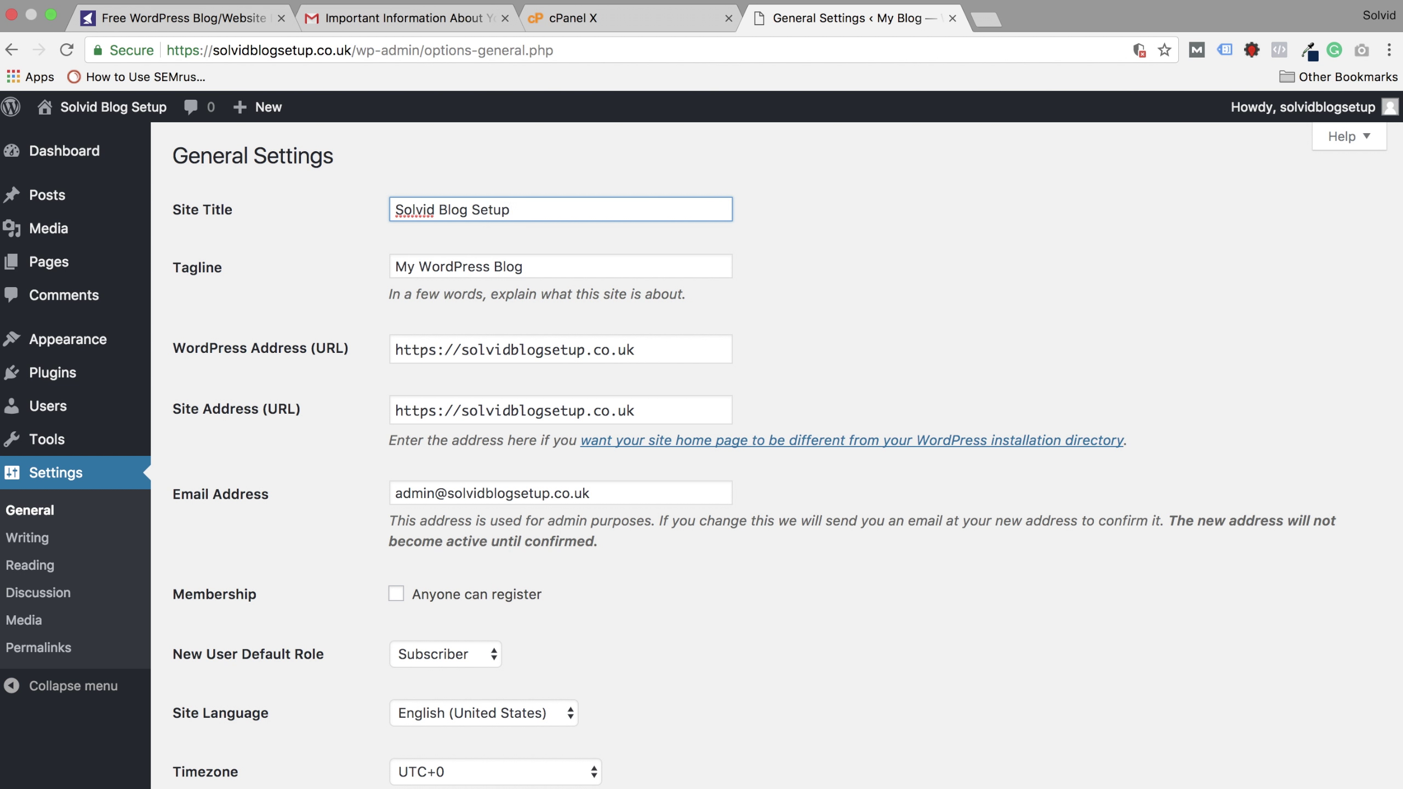
pyautogui.click(899, 228)
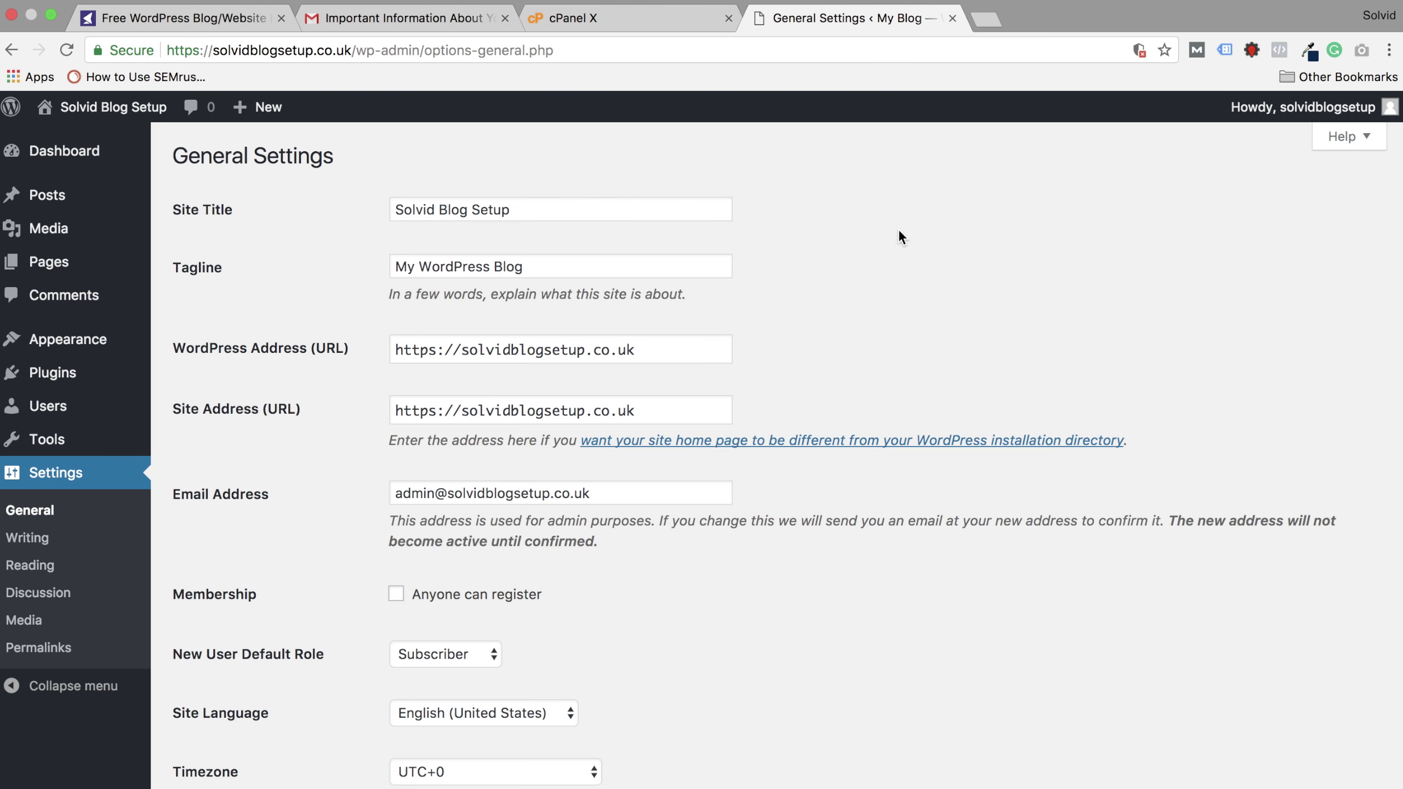
# Step: Clear the site's tagline so the field is empty
pyautogui.tripleClick(600, 265)
pyautogui.press('BackSpace')
pyautogui.click(1066, 354)
# Step: Review the remaining general settings, keep English (United States) as the site language, and save the changes
pyautogui.scroll(-1, 603, 520)
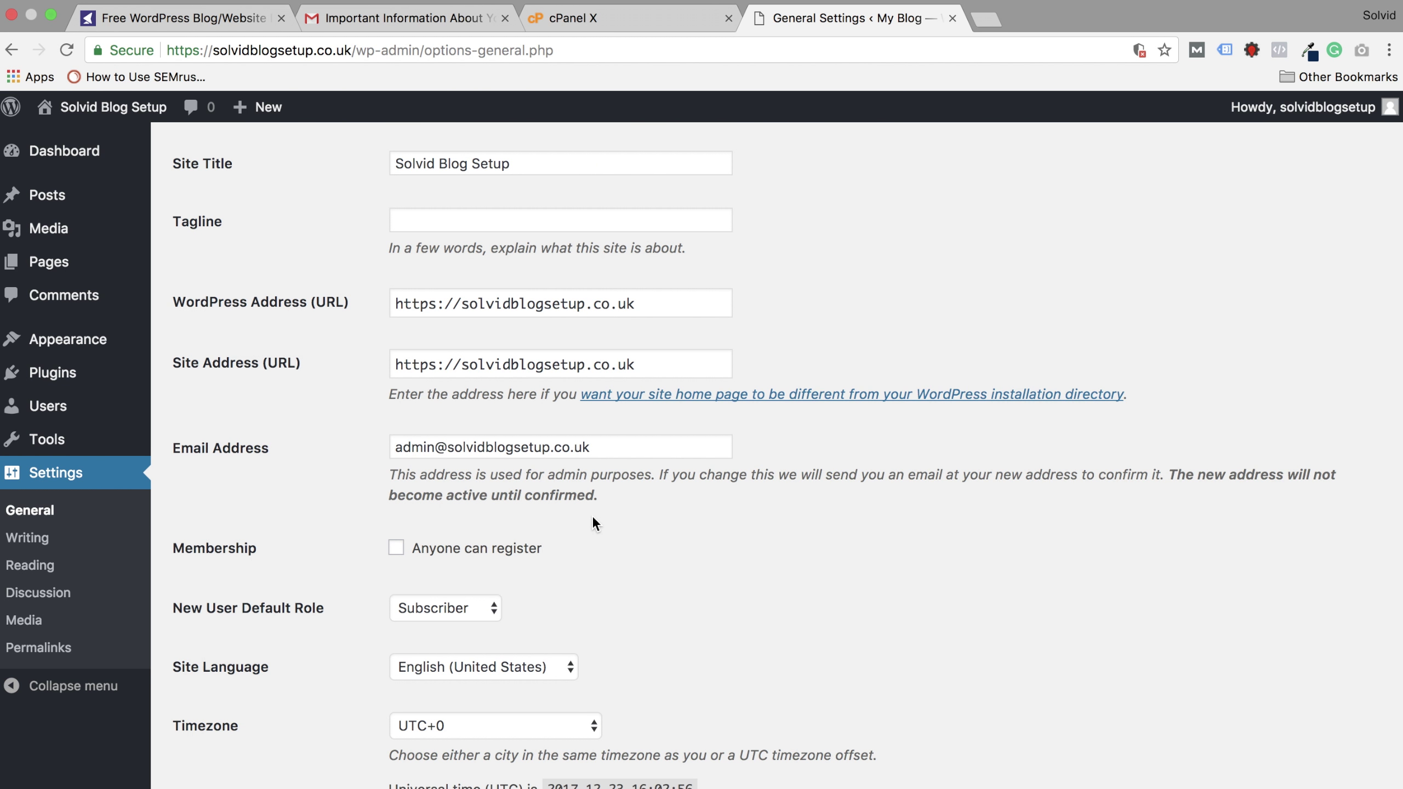
pyautogui.scroll(-3, 592, 520)
pyautogui.scroll(-3, 574, 459)
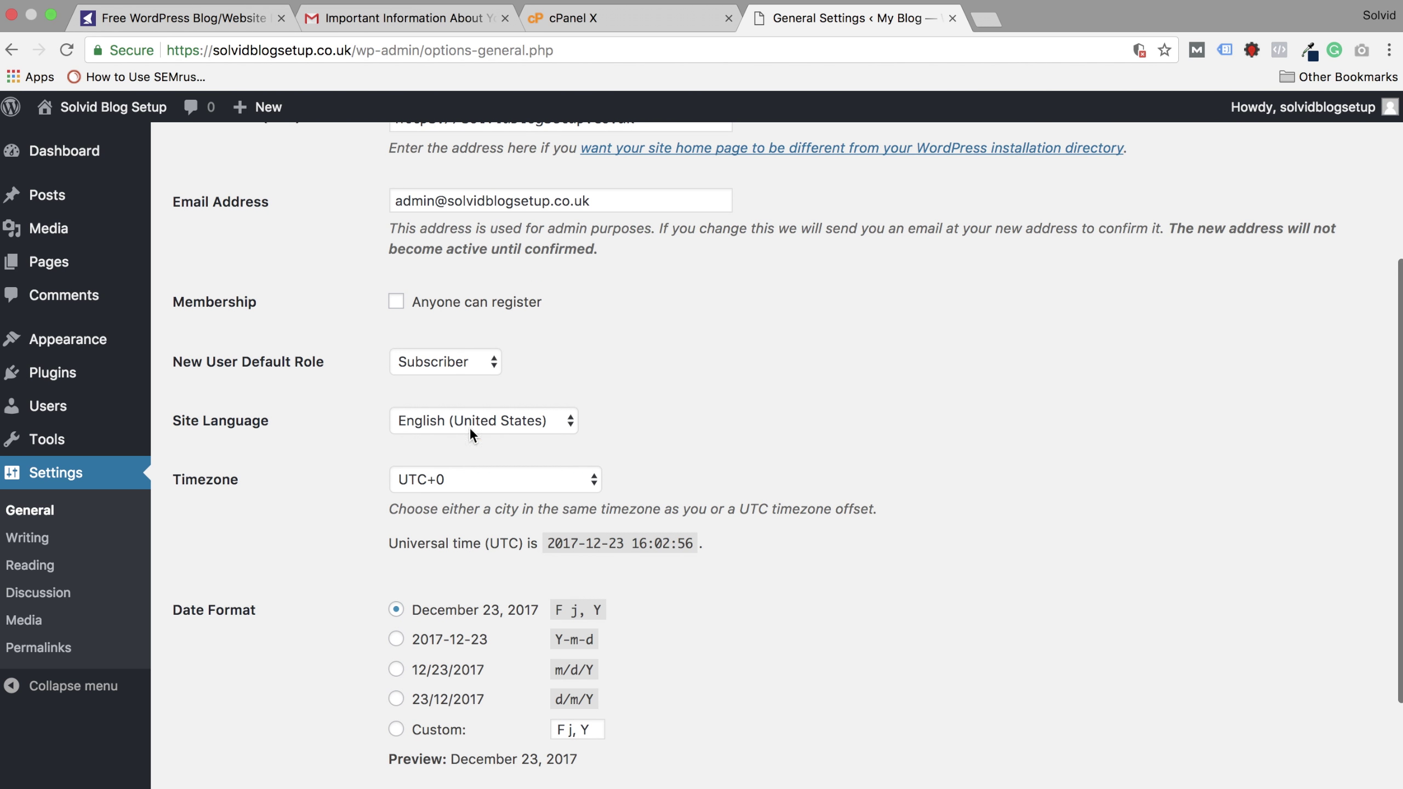
pyautogui.click(567, 423)
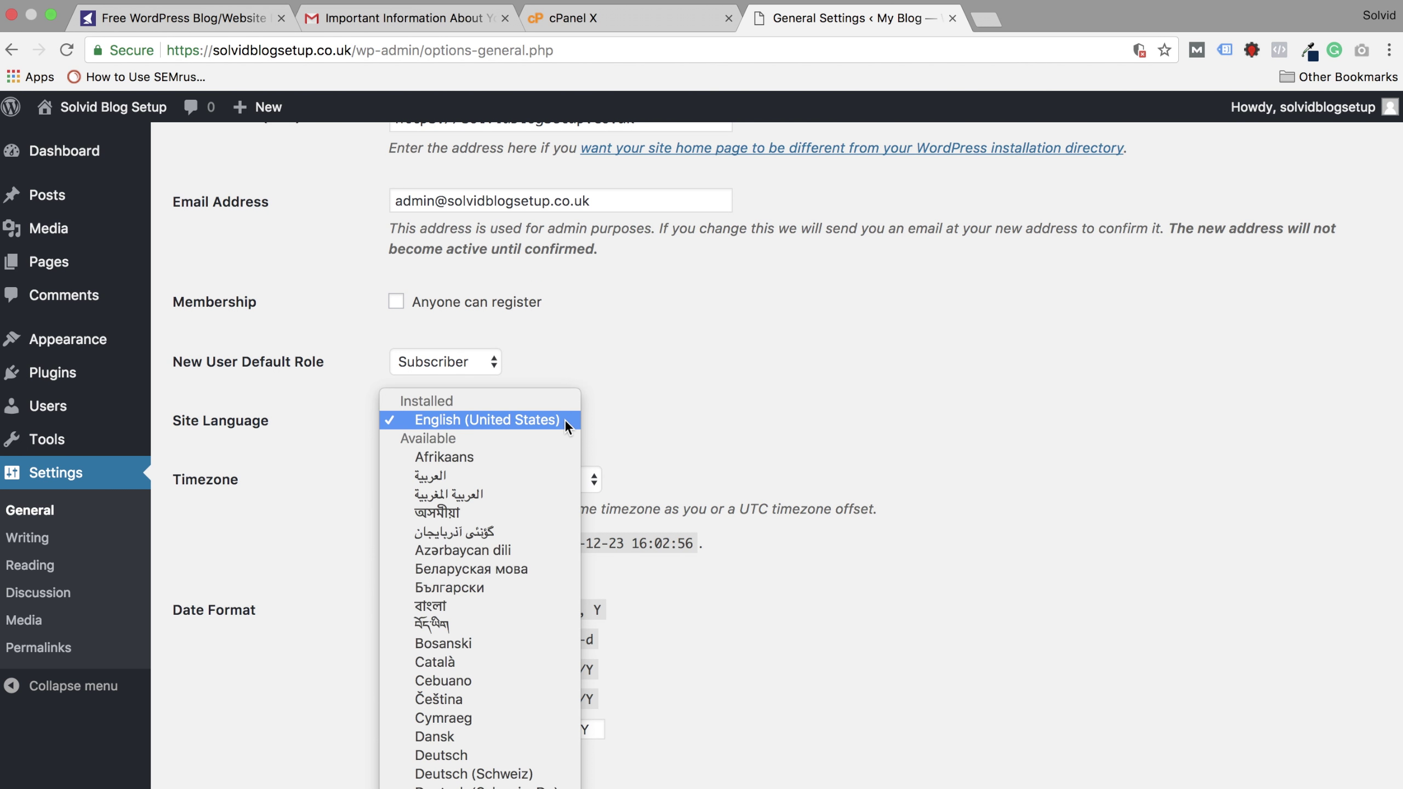
pyautogui.click(566, 420)
pyautogui.scroll(-3, 705, 407)
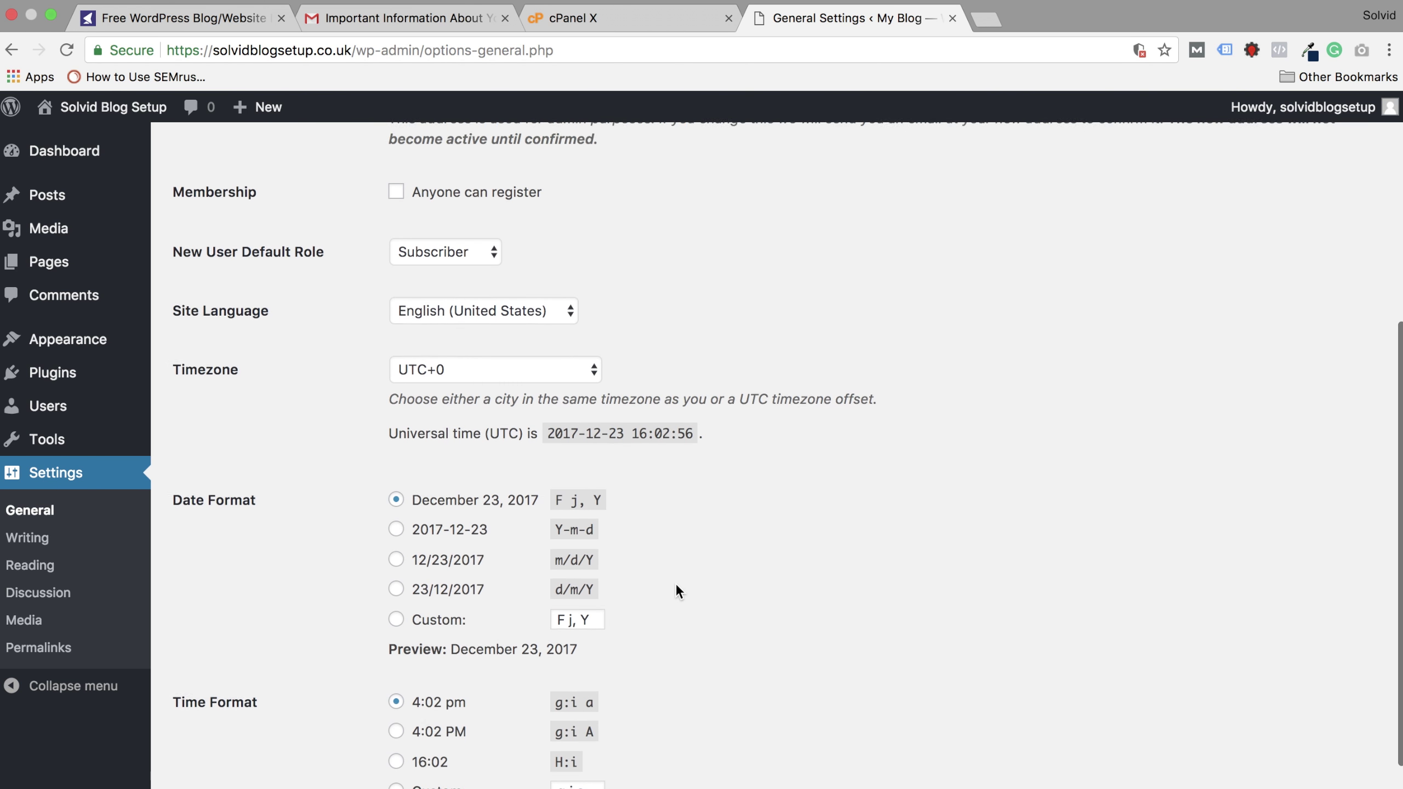
pyautogui.scroll(-3, 713, 507)
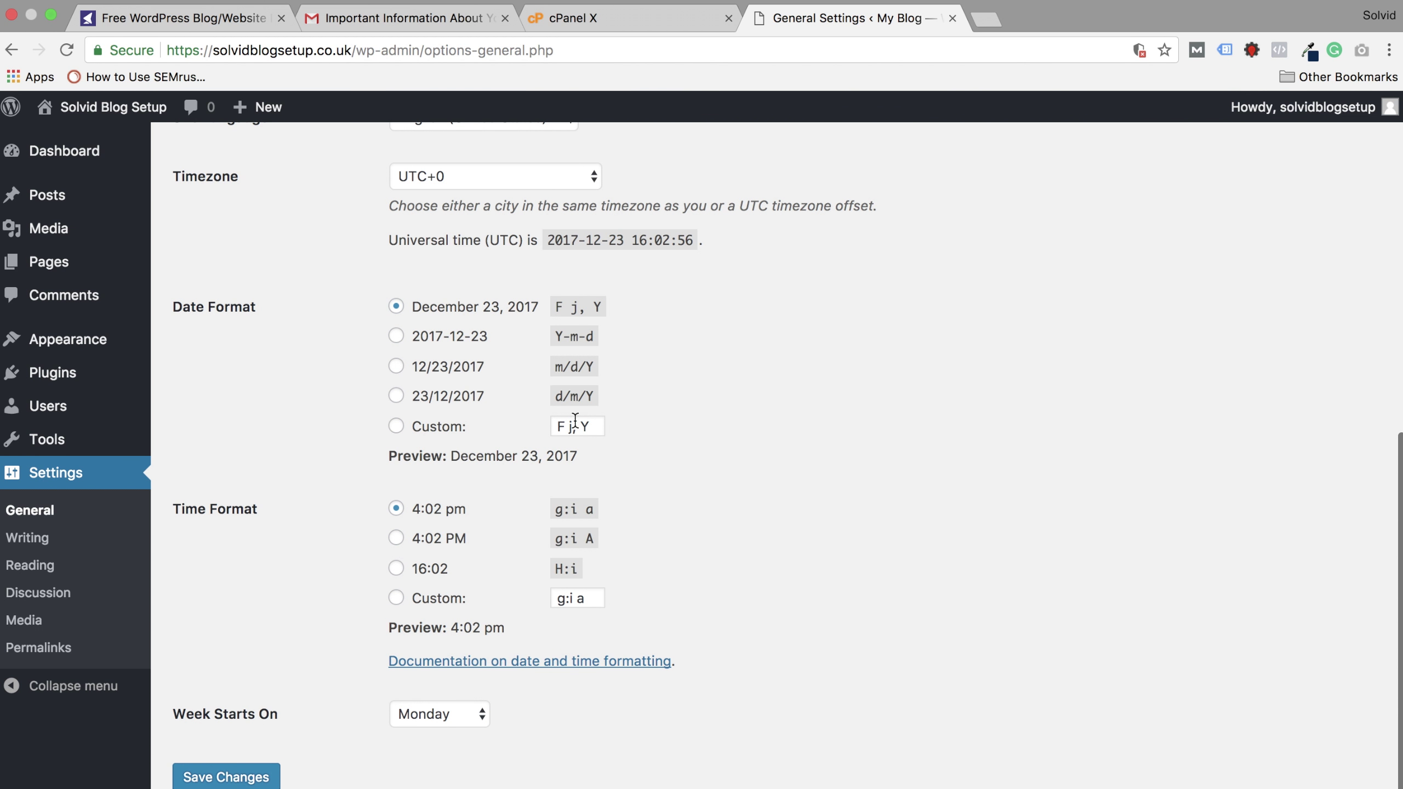
pyautogui.click(247, 775)
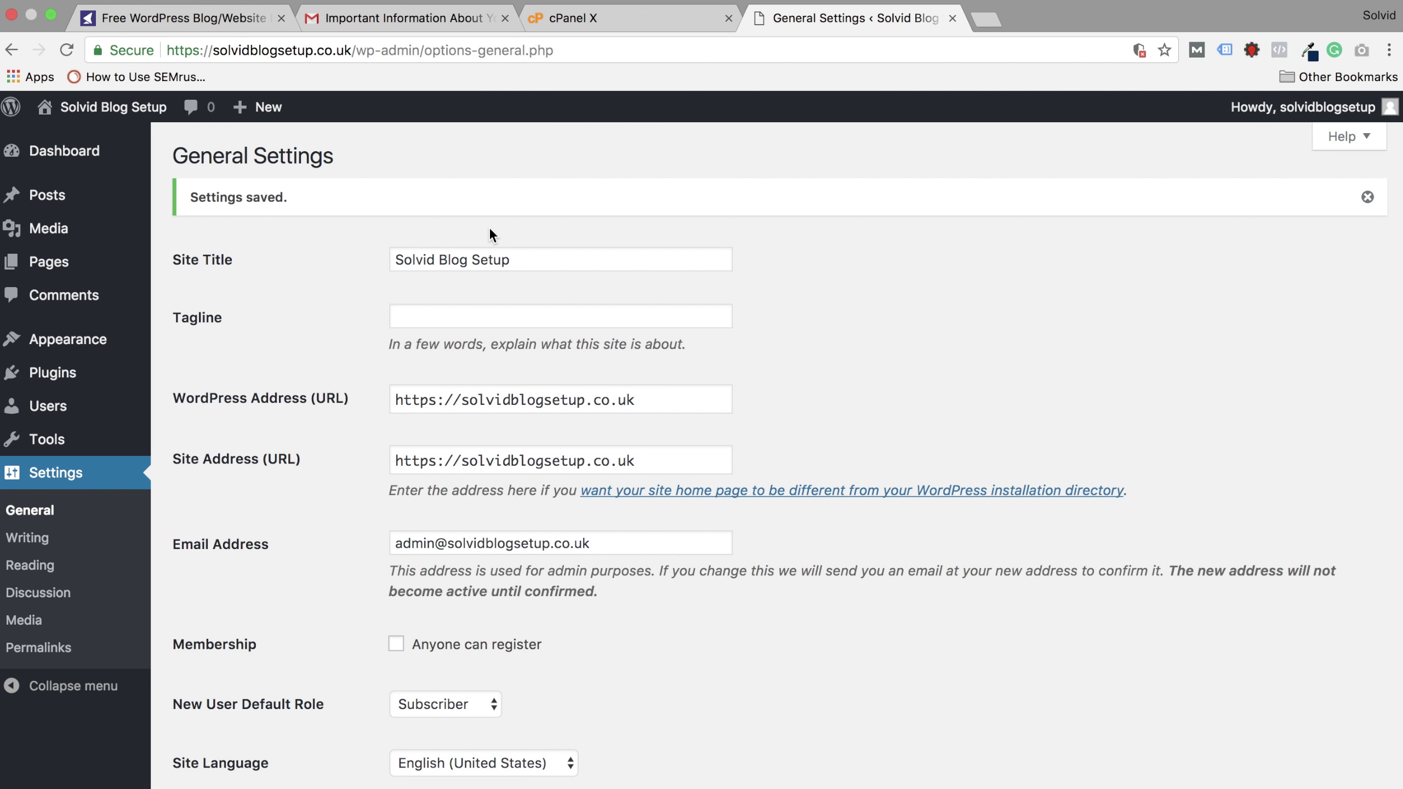
# Step: Look over the writing settings, including the post defaults, post via email and update services
pyautogui.click(27, 538)
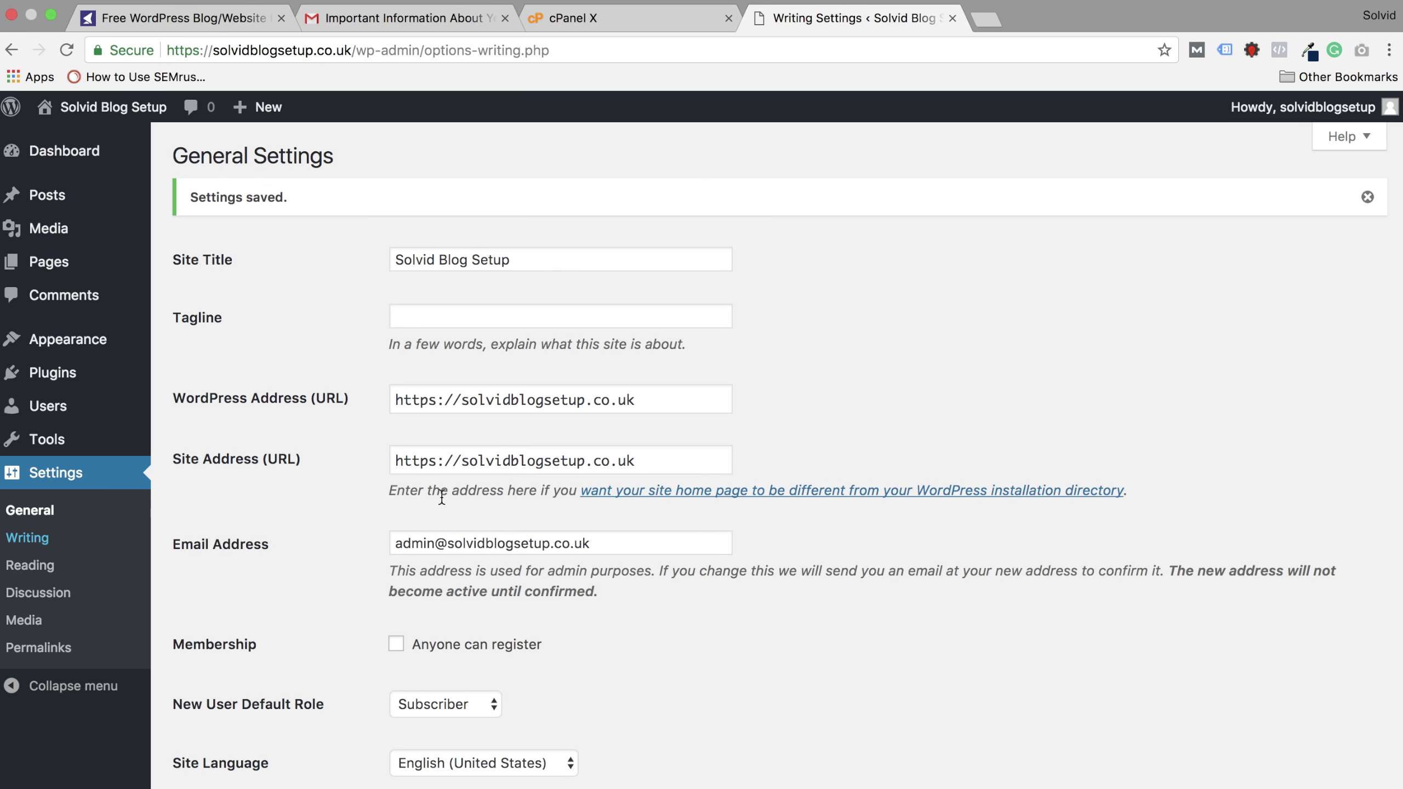
pyautogui.scroll(-1, 881, 520)
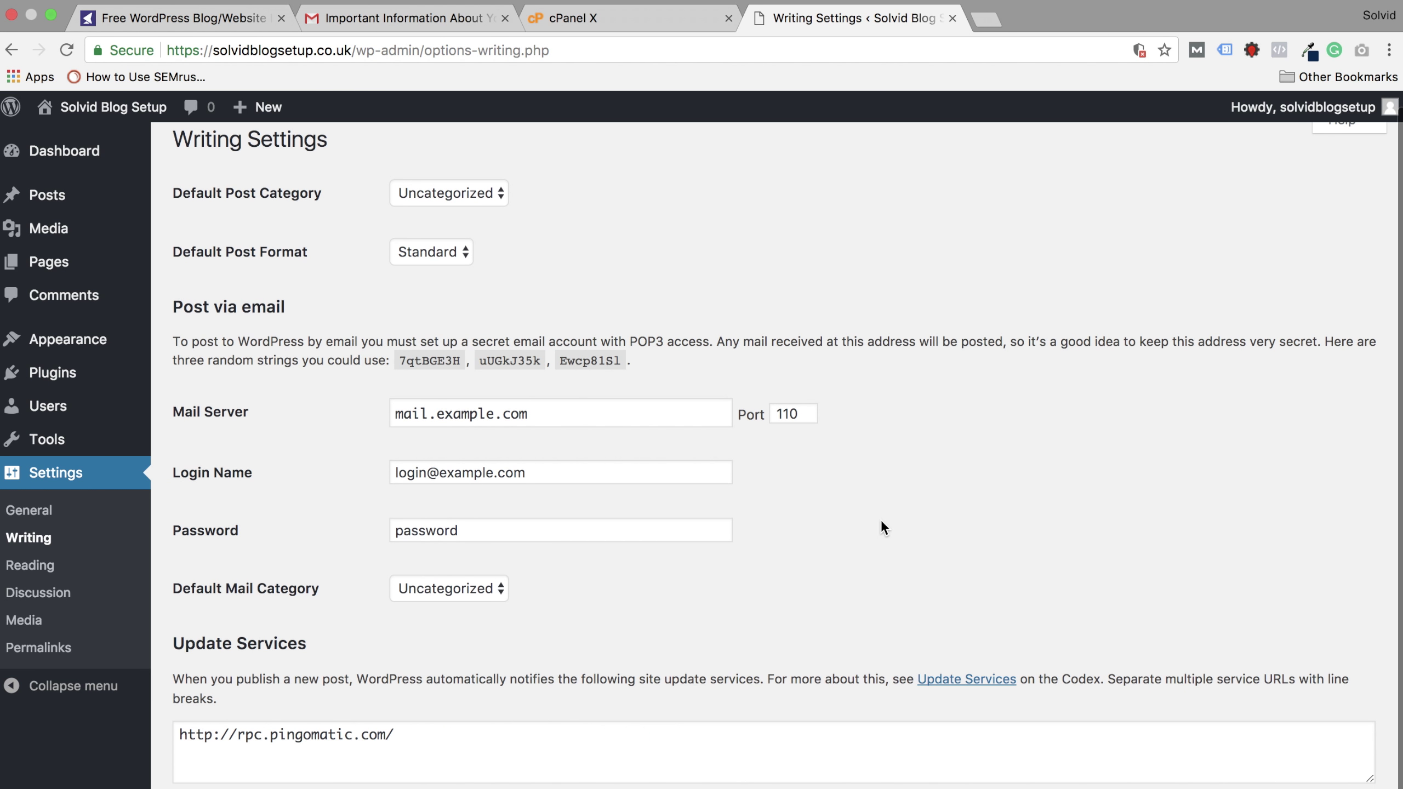
pyautogui.scroll(-2, 882, 521)
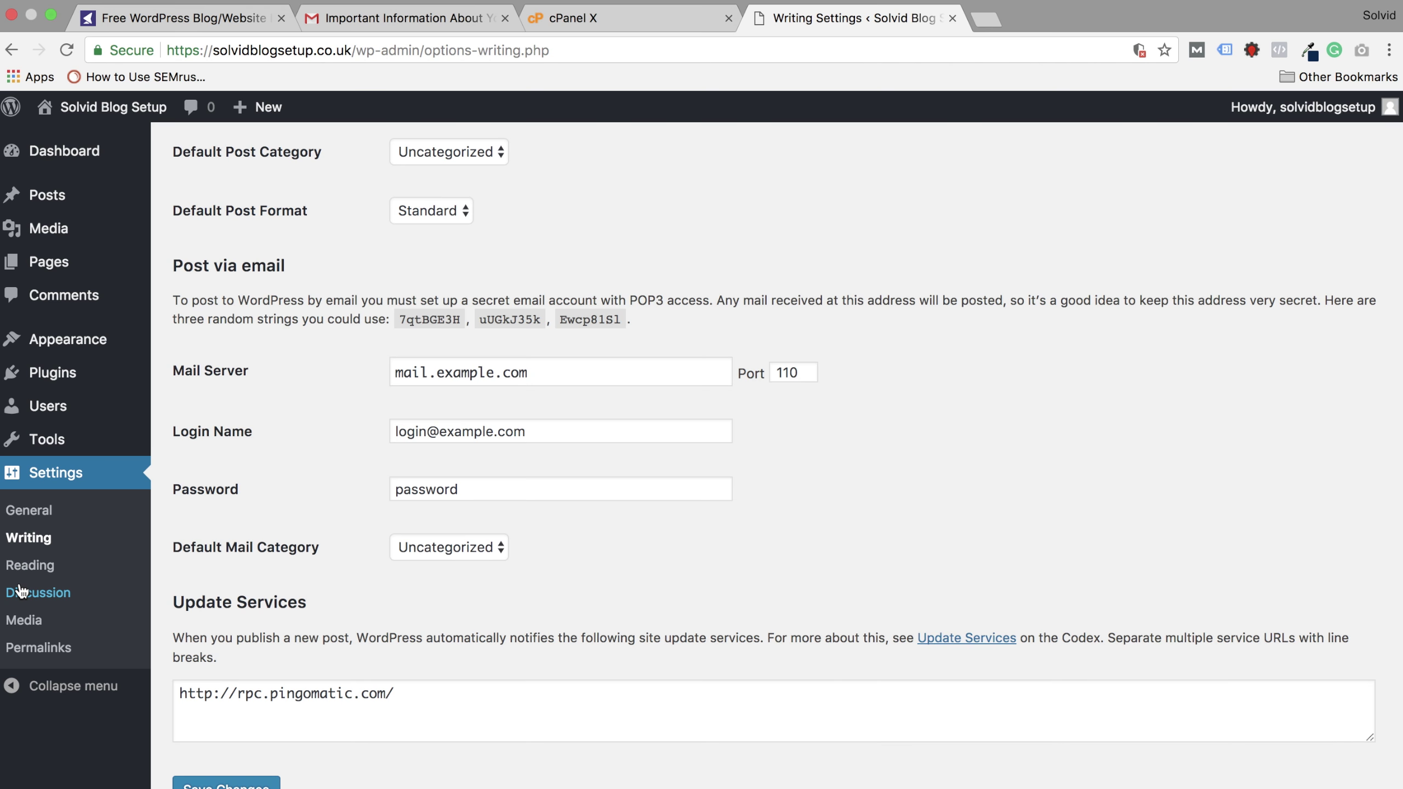
# Step: In the reading settings, turn discouraging search engines from indexing the site on and back off, and save the changes
pyautogui.click(44, 571)
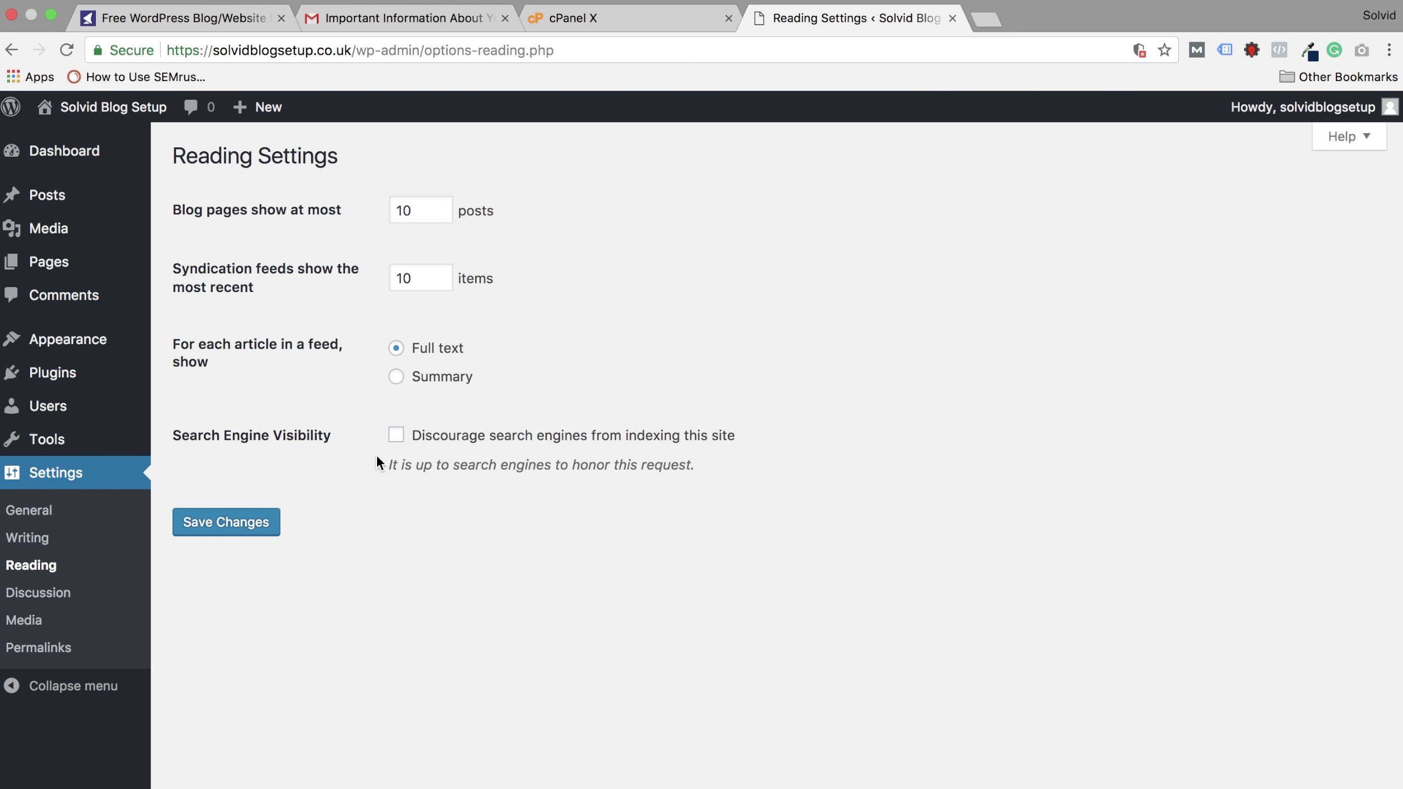
pyautogui.click(430, 445)
pyautogui.click(396, 436)
pyautogui.click(226, 532)
# Step: Review the discussion settings and look over the common structures offered in the permalink settings
pyautogui.click(51, 600)
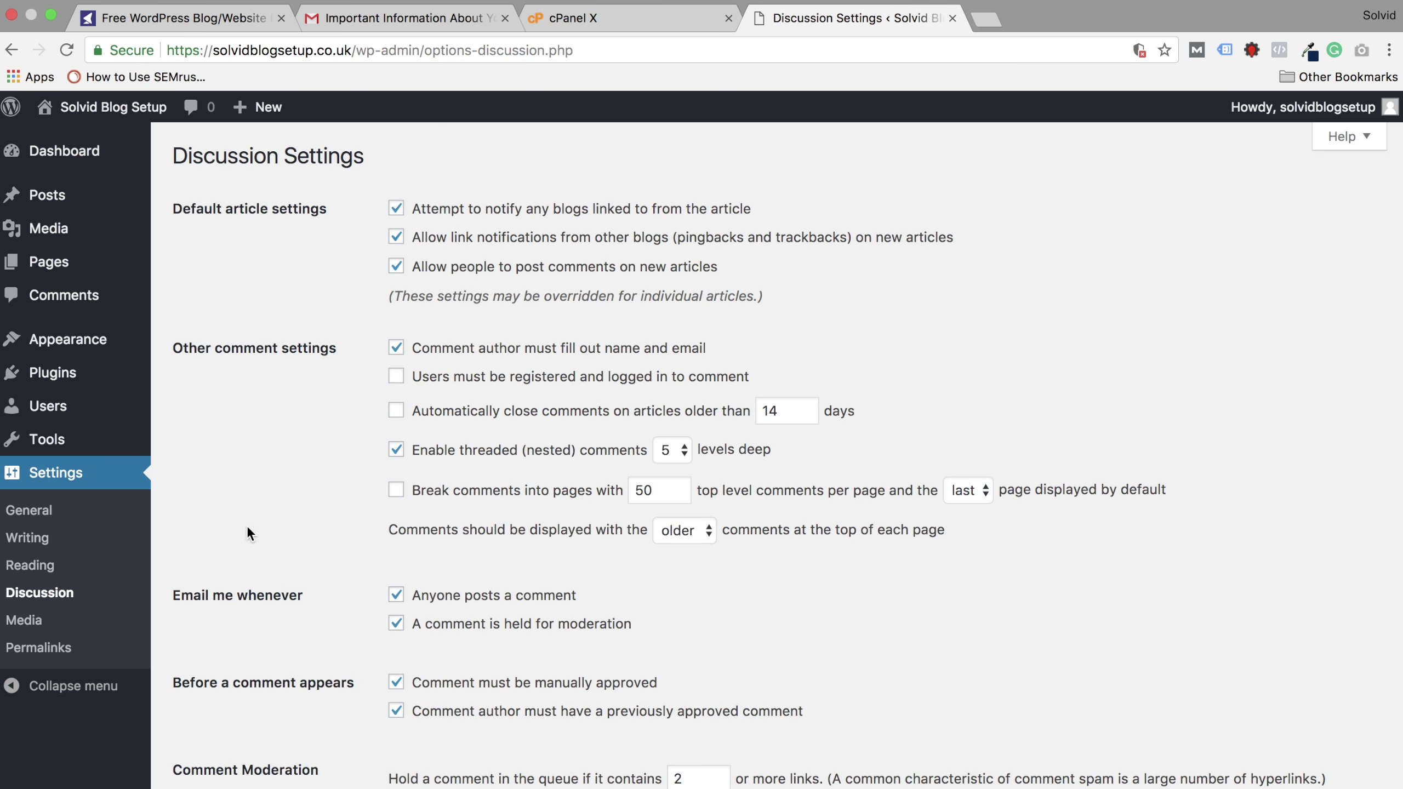
pyautogui.click(71, 630)
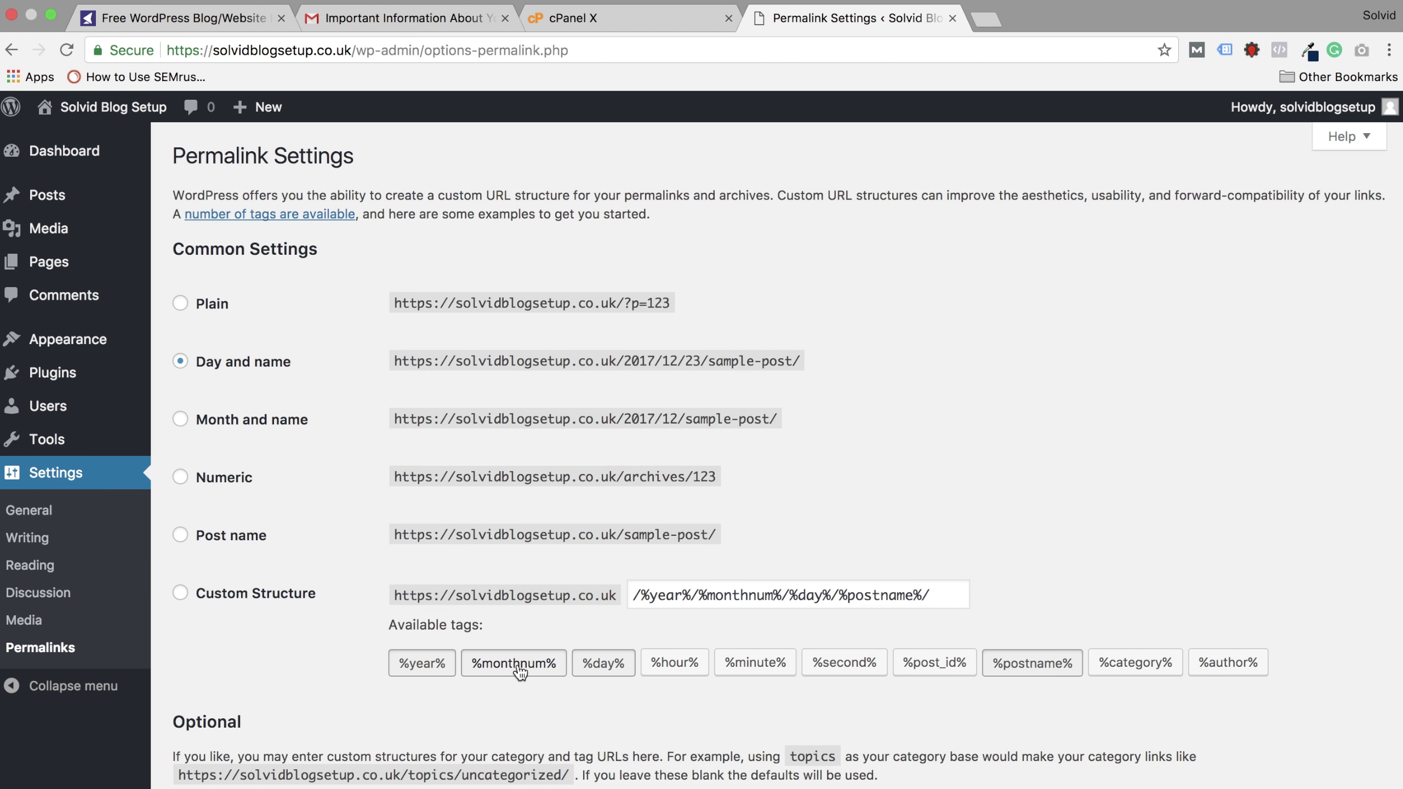
pyautogui.scroll(-2, 912, 439)
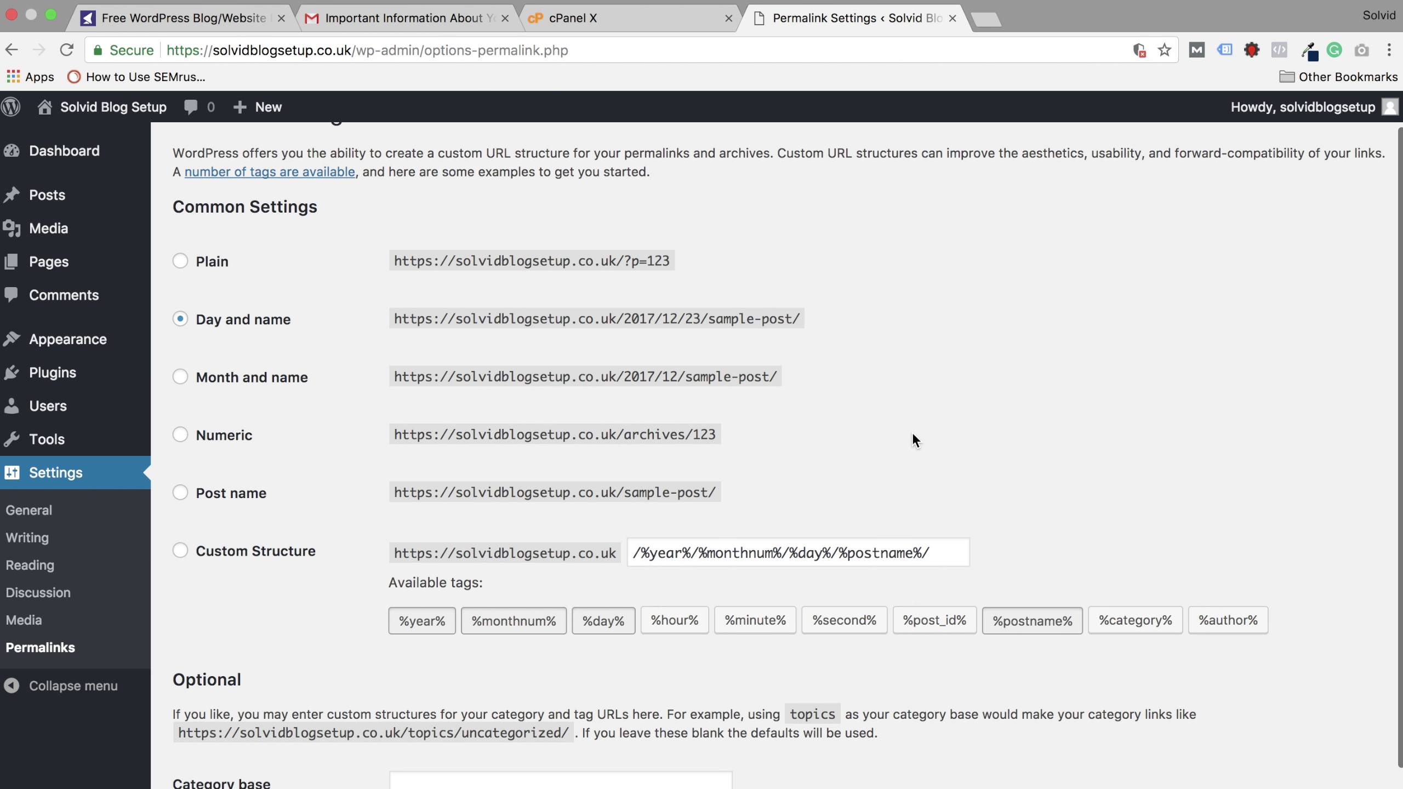
pyautogui.scroll(2, 914, 436)
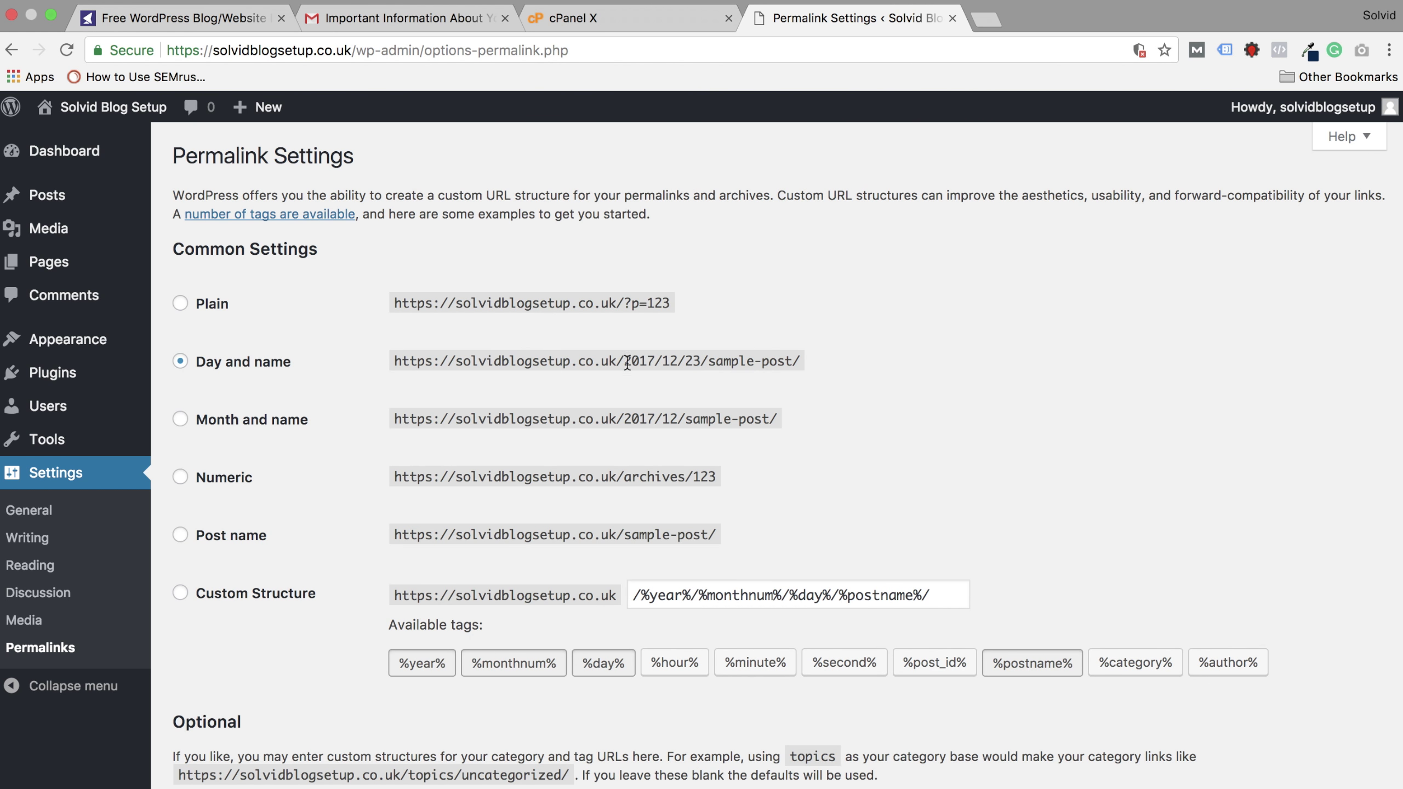
# Step: Examine the date part of the Day and name permalink, switch the permalink structure to Post name, and save the changes
pyautogui.moveTo(623, 361); pyautogui.dragTo(705, 362)
pyautogui.click(856, 366)
pyautogui.click(178, 540)
pyautogui.scroll(-3, 327, 684)
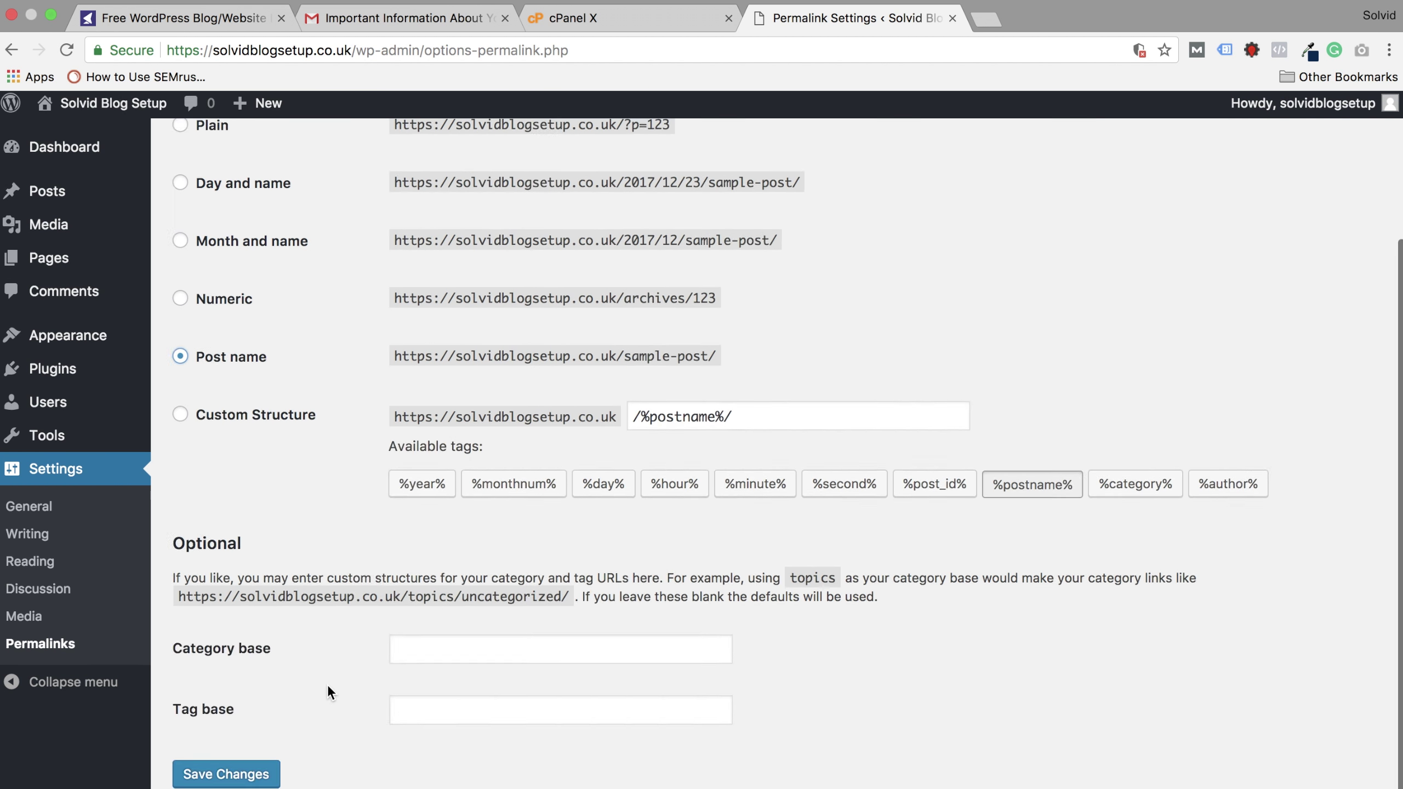
pyautogui.click(238, 780)
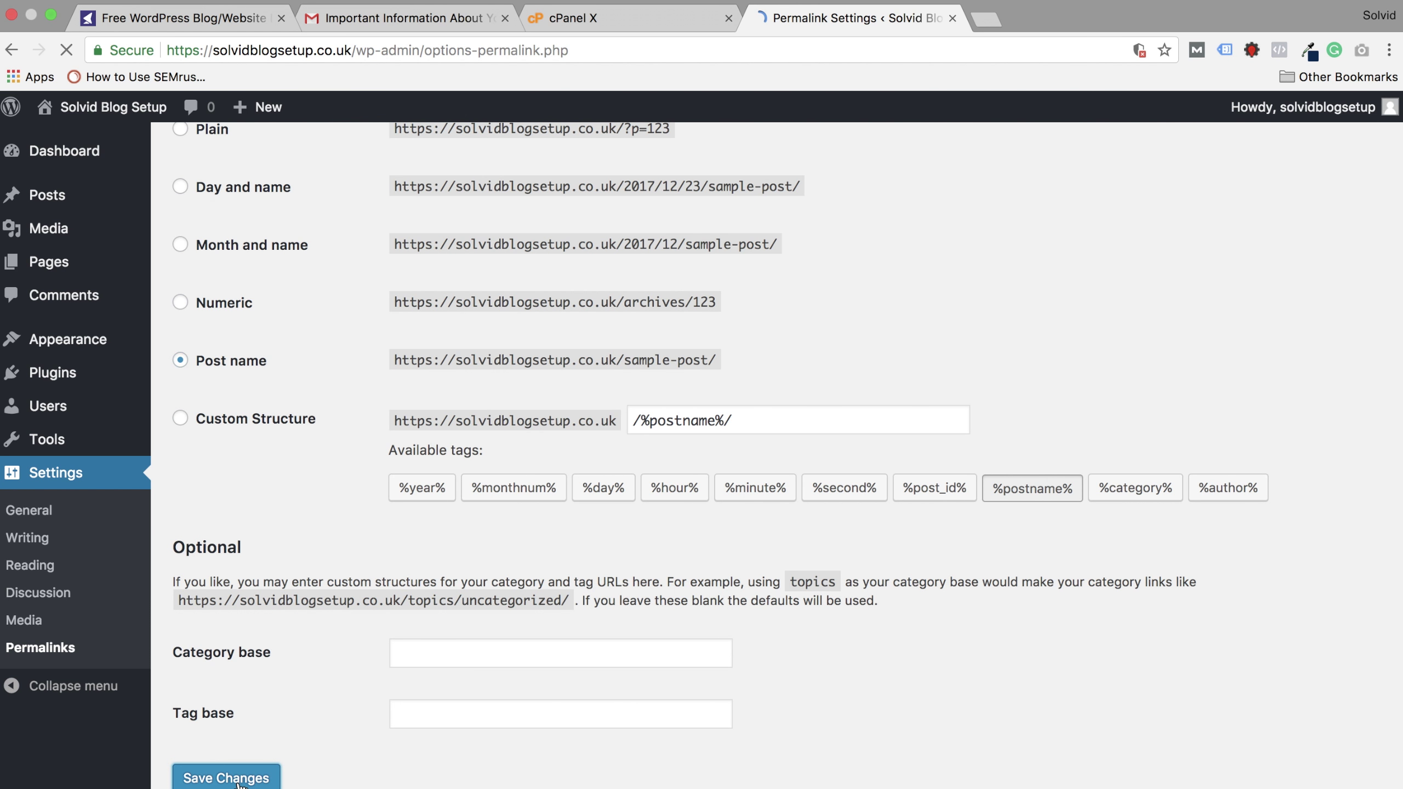